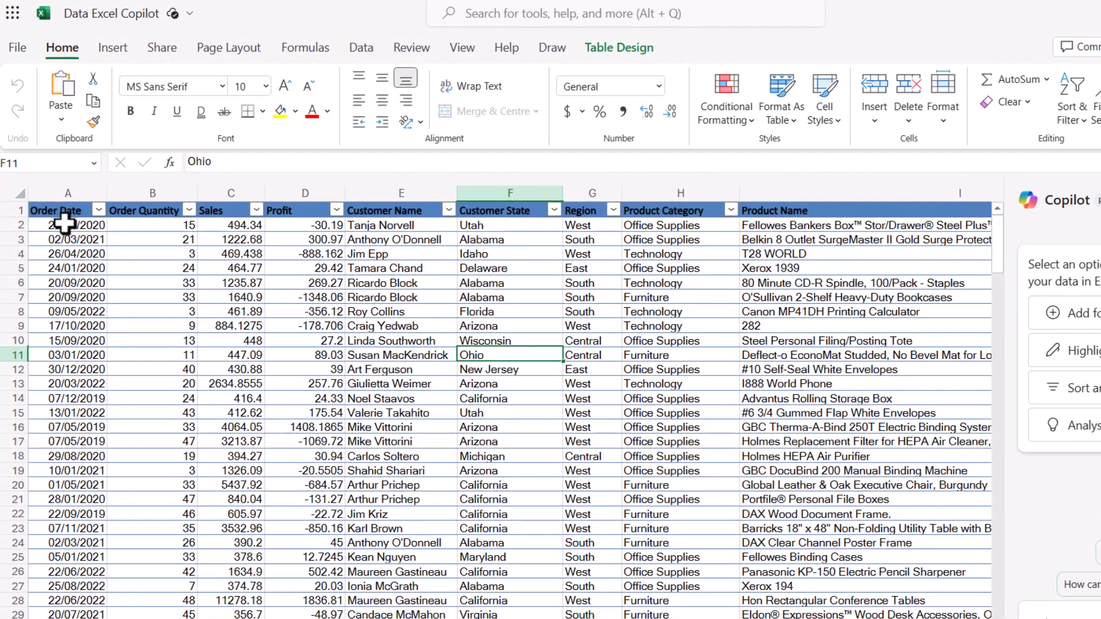
left_click(51, 176)
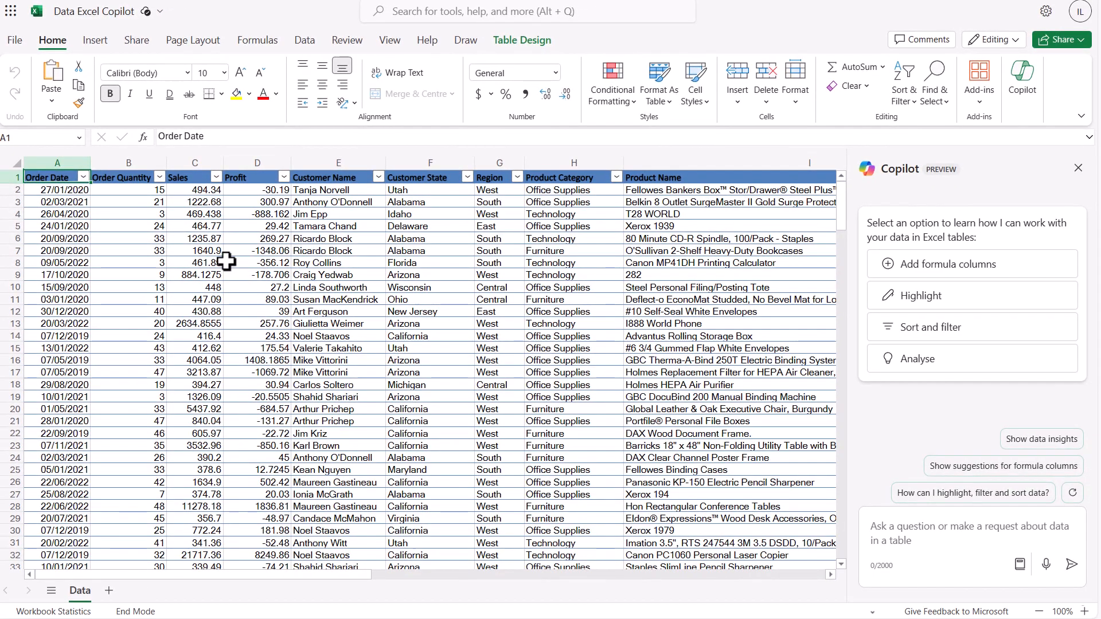
left_click(424, 311)
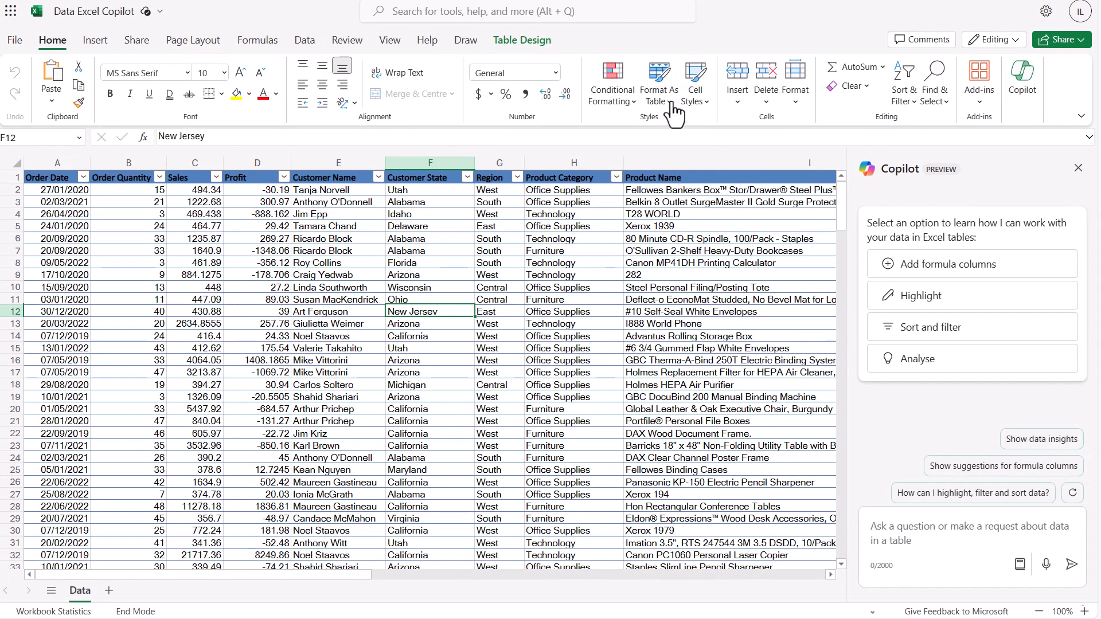
left_click(669, 101)
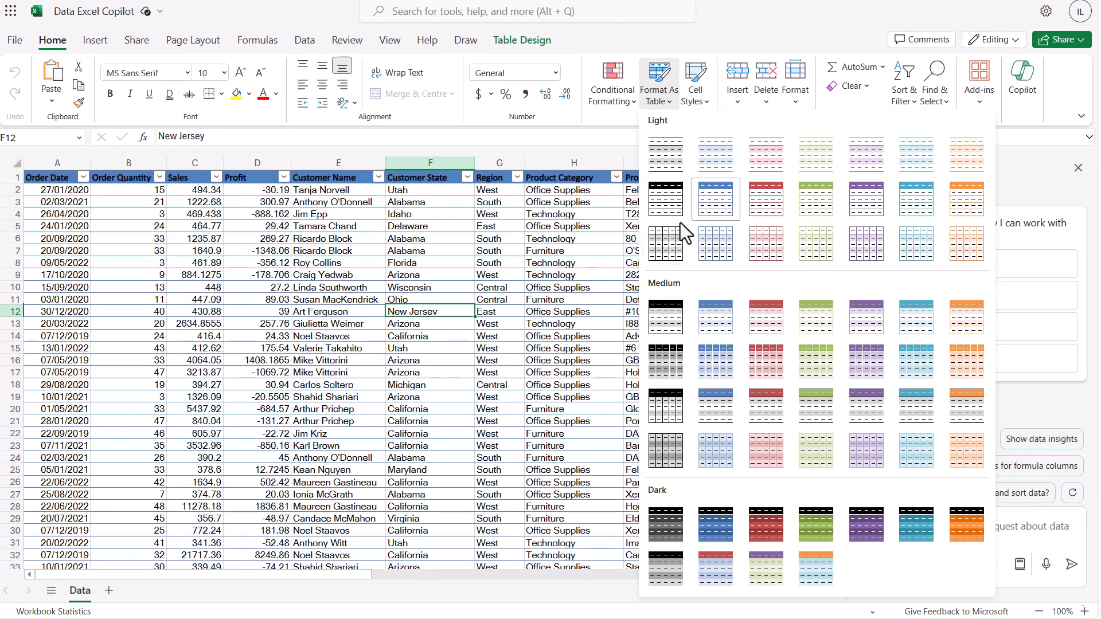
left_click(408, 226)
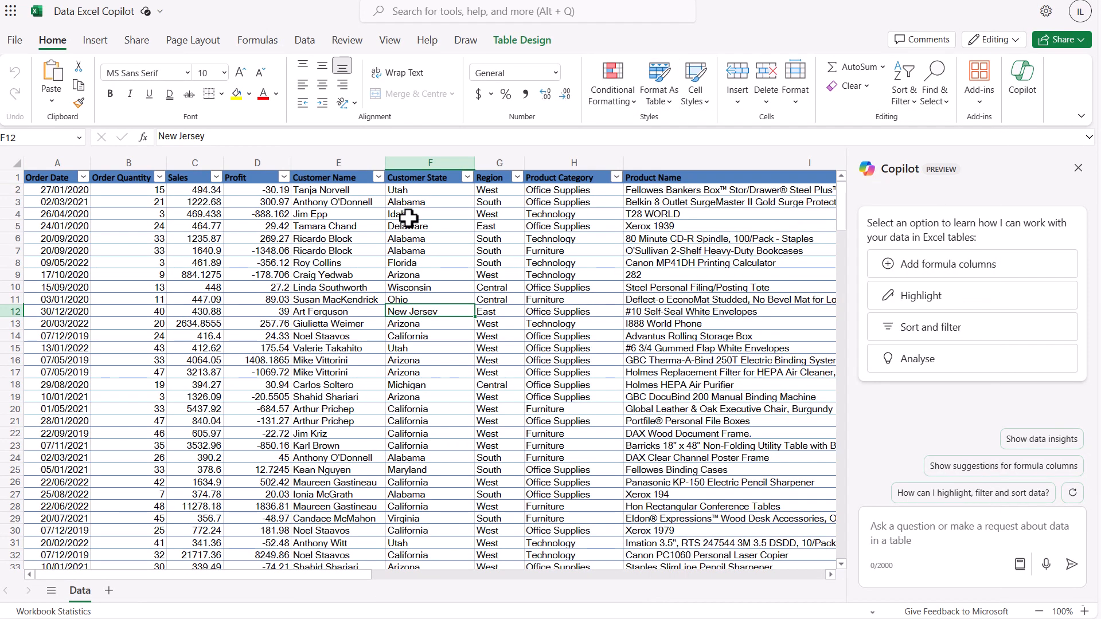
left_click(404, 238)
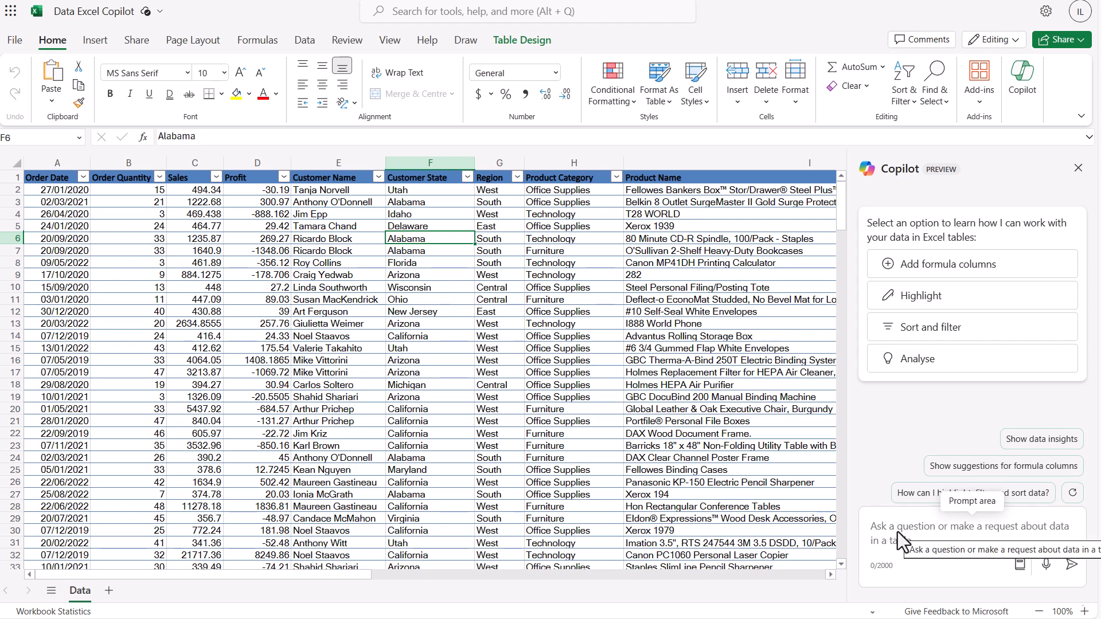
- Ask Copilot to create a new field for Year from Order Date
left_click(942, 533)
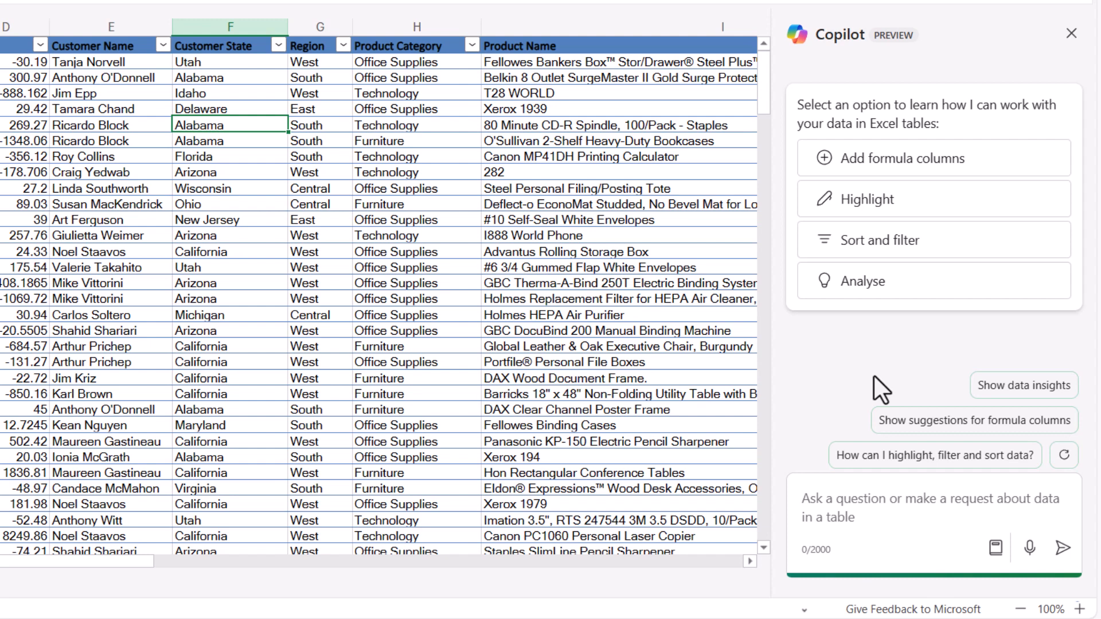
type("Crea")
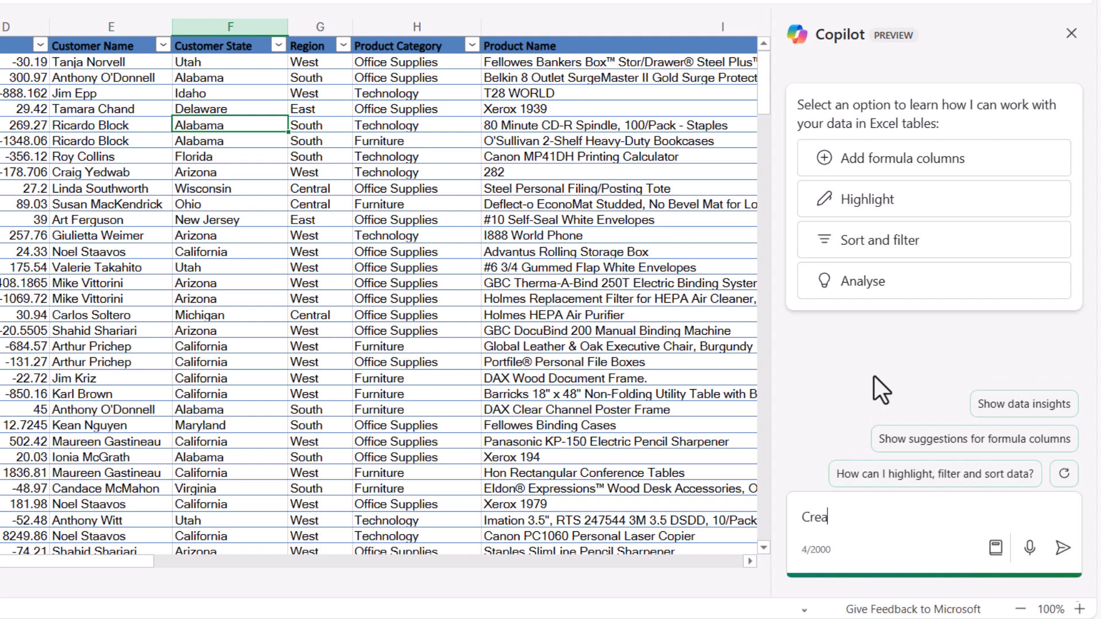
type("te a new field for ")
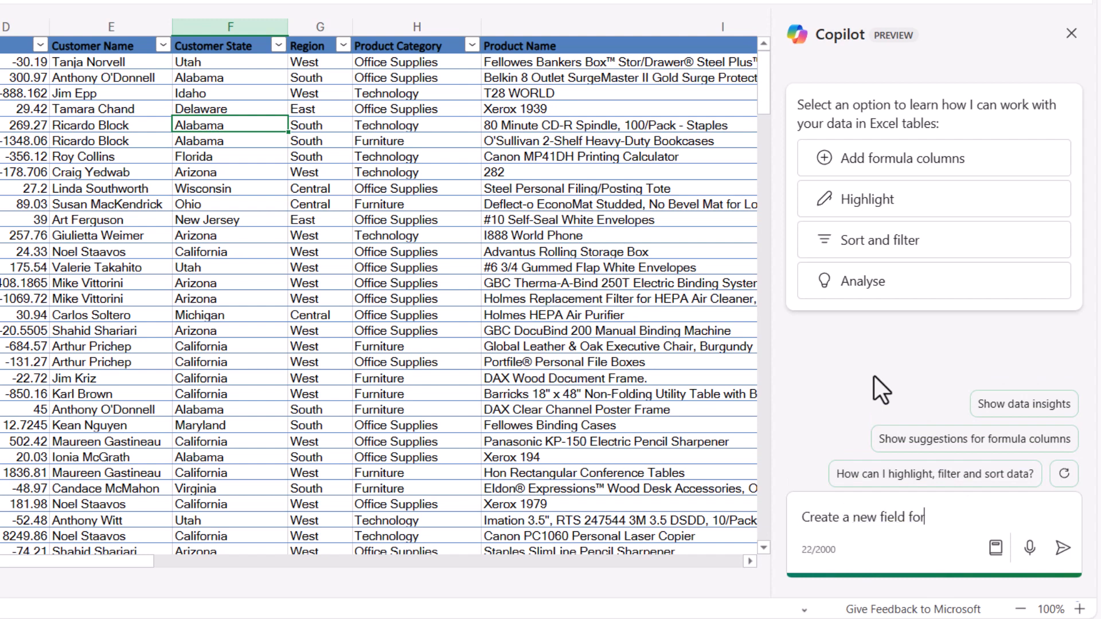
type("Year from Order Date")
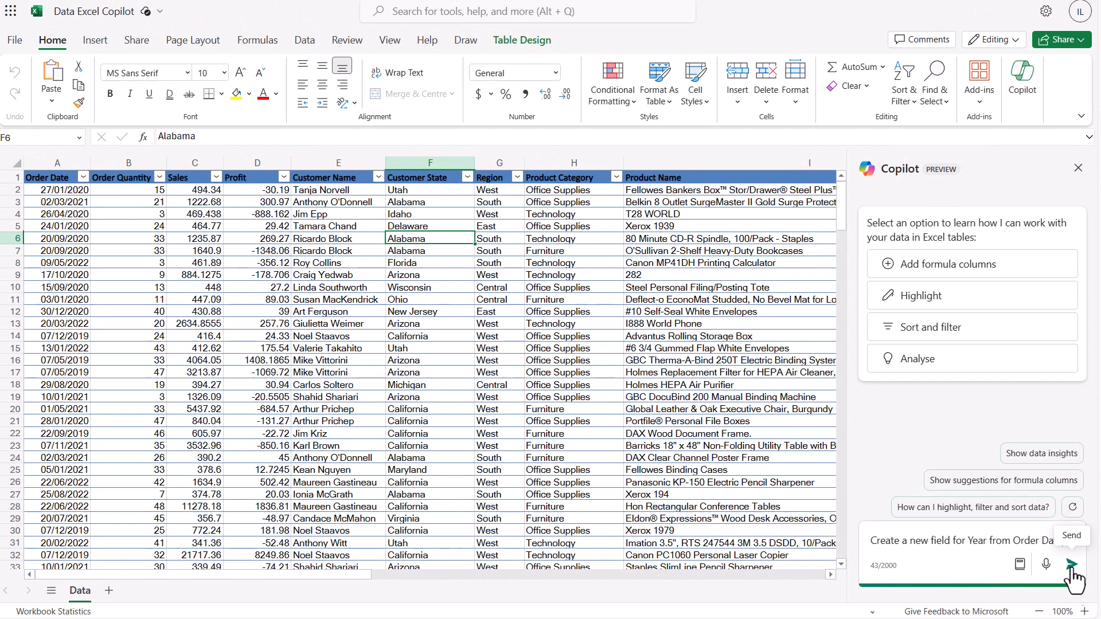
left_click(1072, 564)
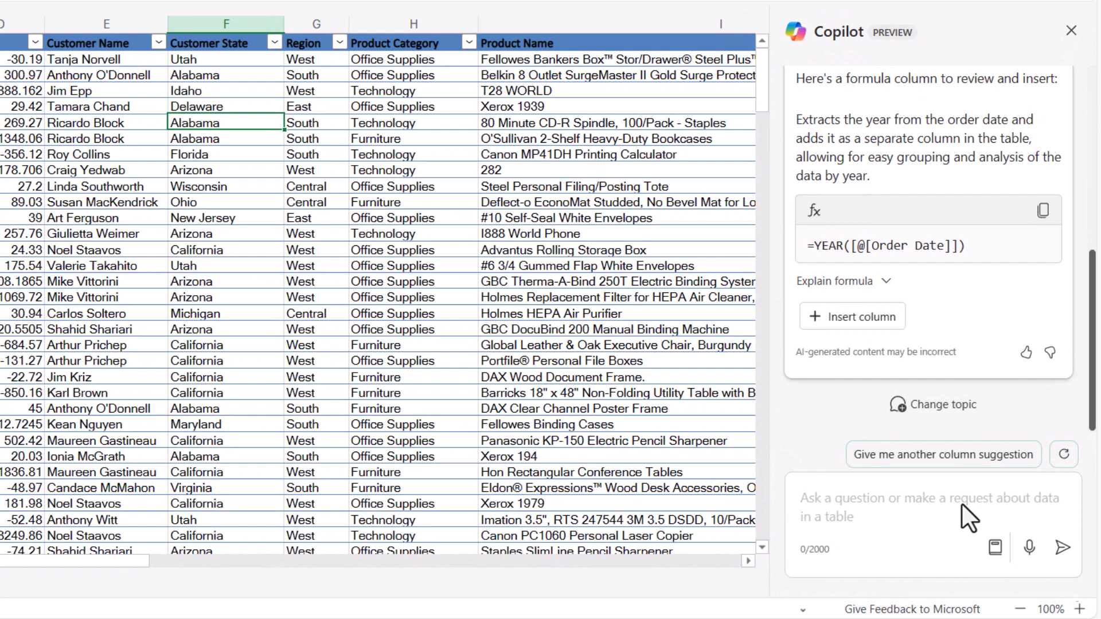
- Expand the formula explanation and insert Copilot's suggested YEAR formula as a new column in the table
scroll(1022, 334, "up", 3)
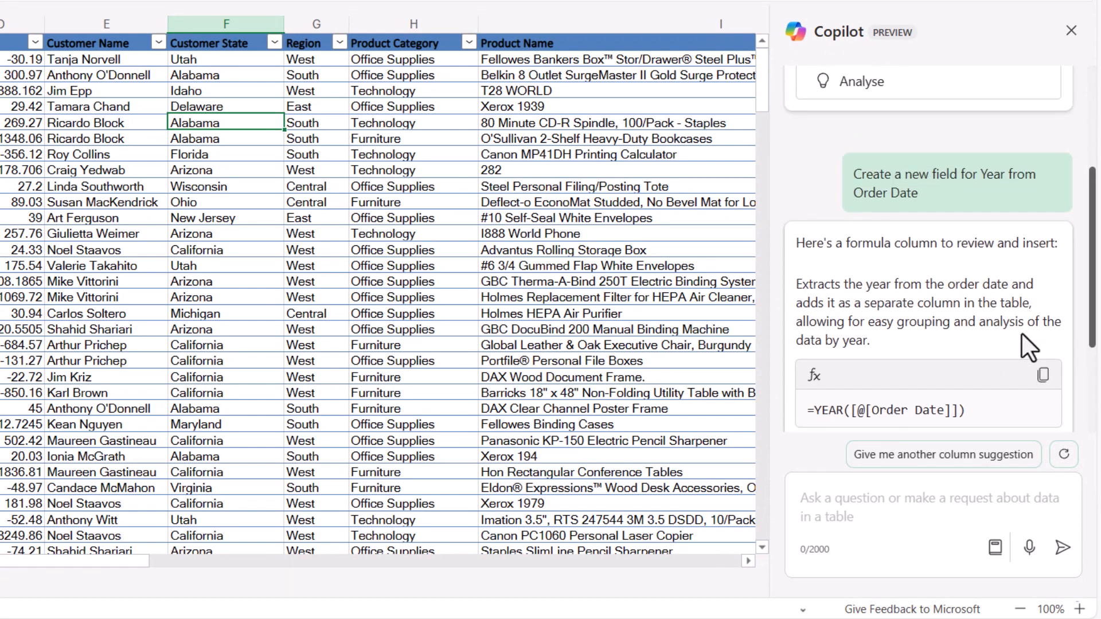
scroll(1021, 332, "down", 1)
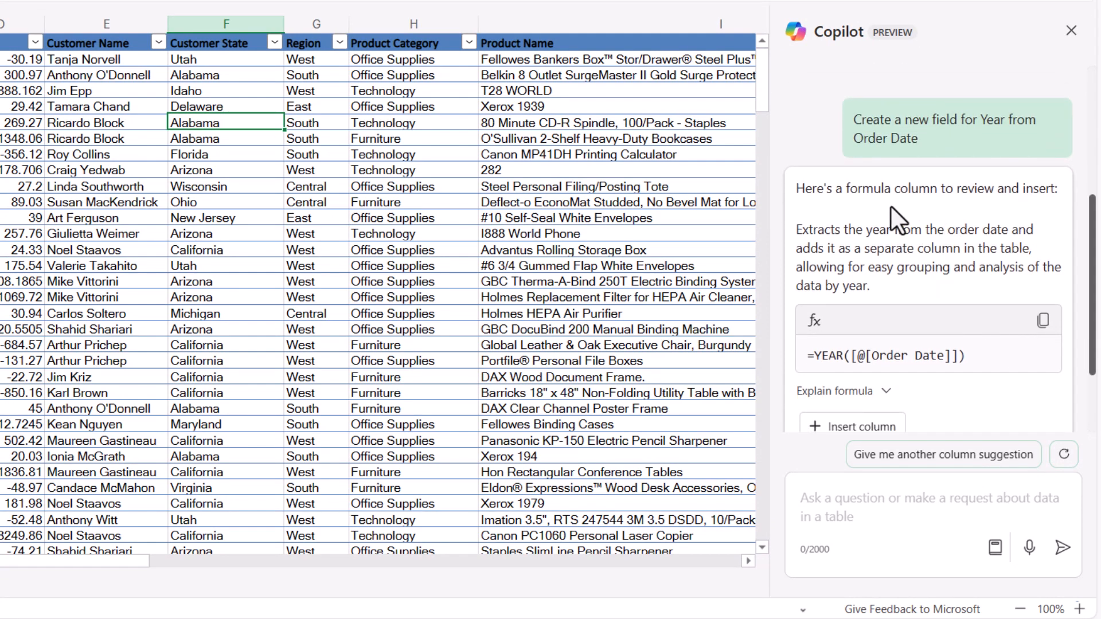
scroll(964, 205, "down", 1)
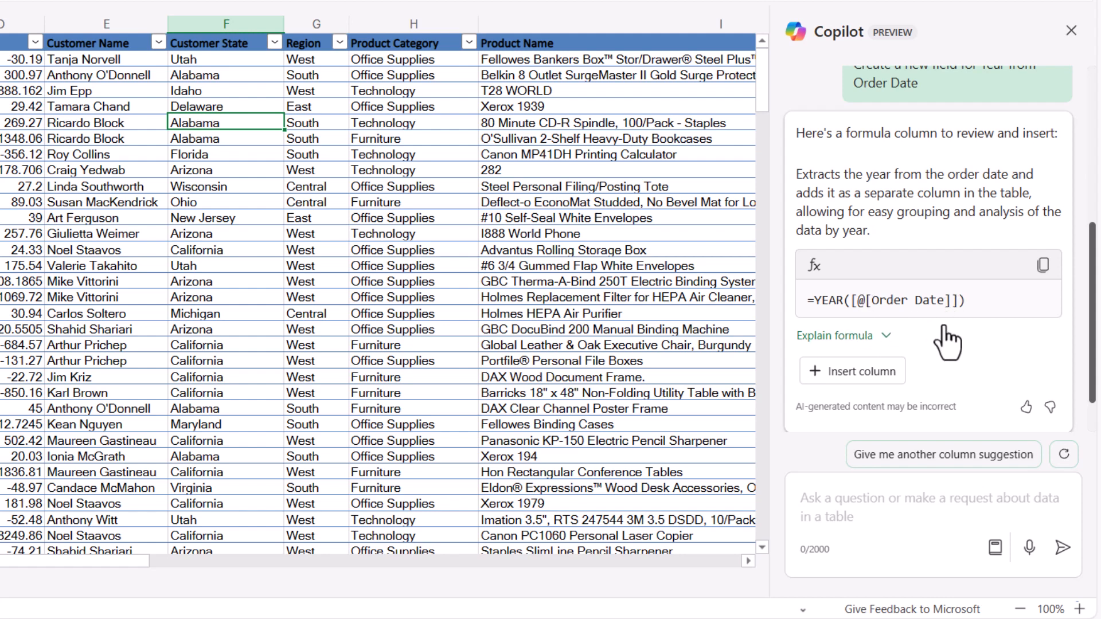
left_click(886, 335)
scroll(890, 347, "down", 3)
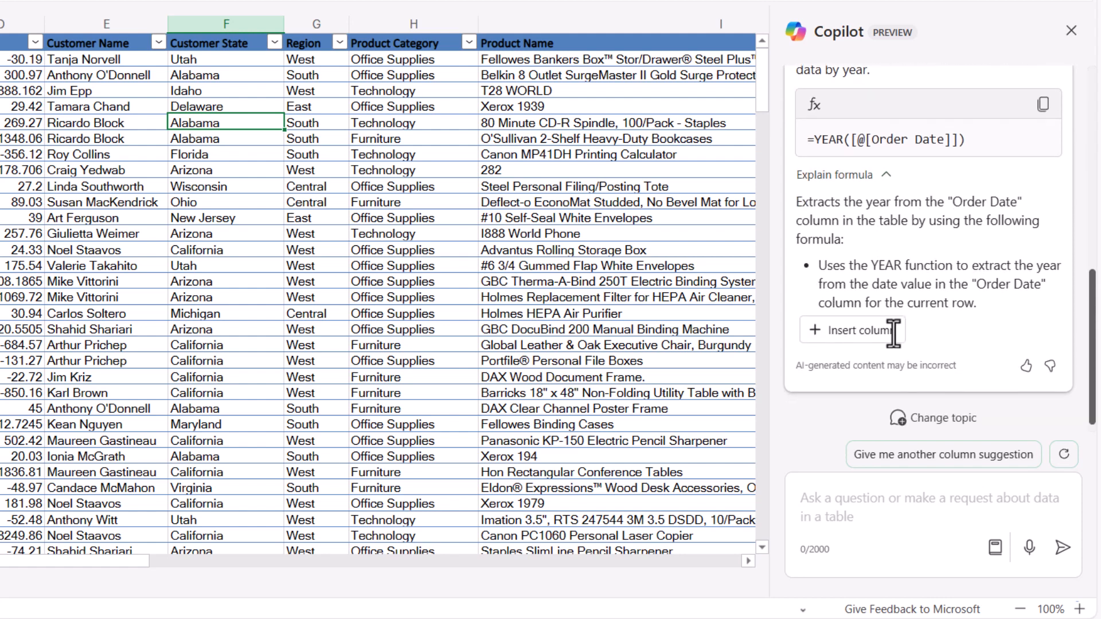
left_click(857, 328)
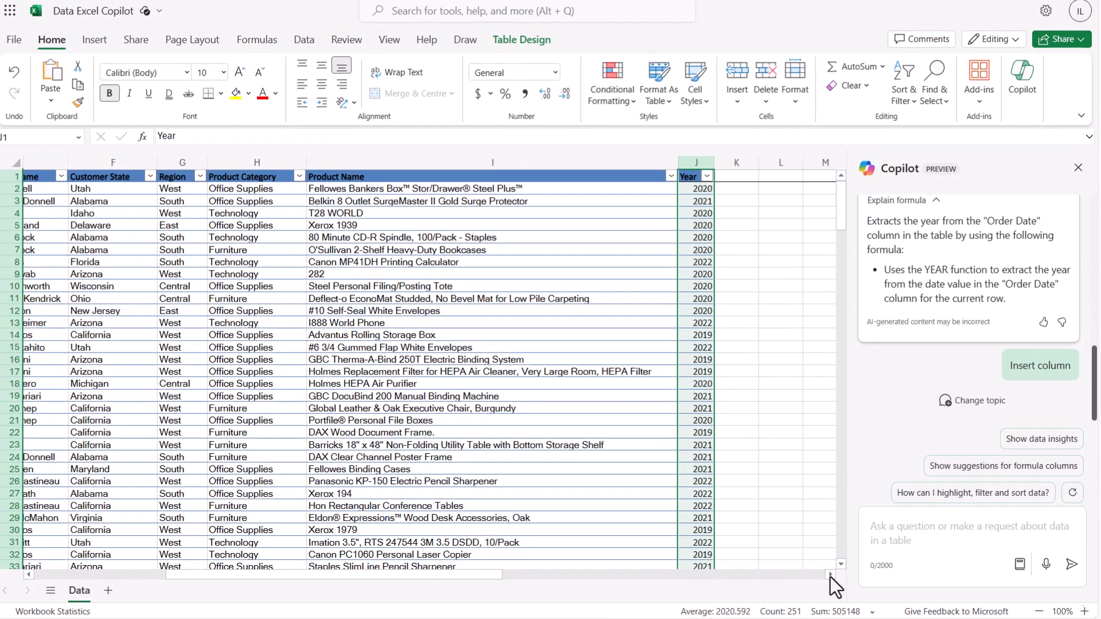
- Ask Copilot to create a field for the month number from the Order Date and insert its suggested column
left_click(705, 225)
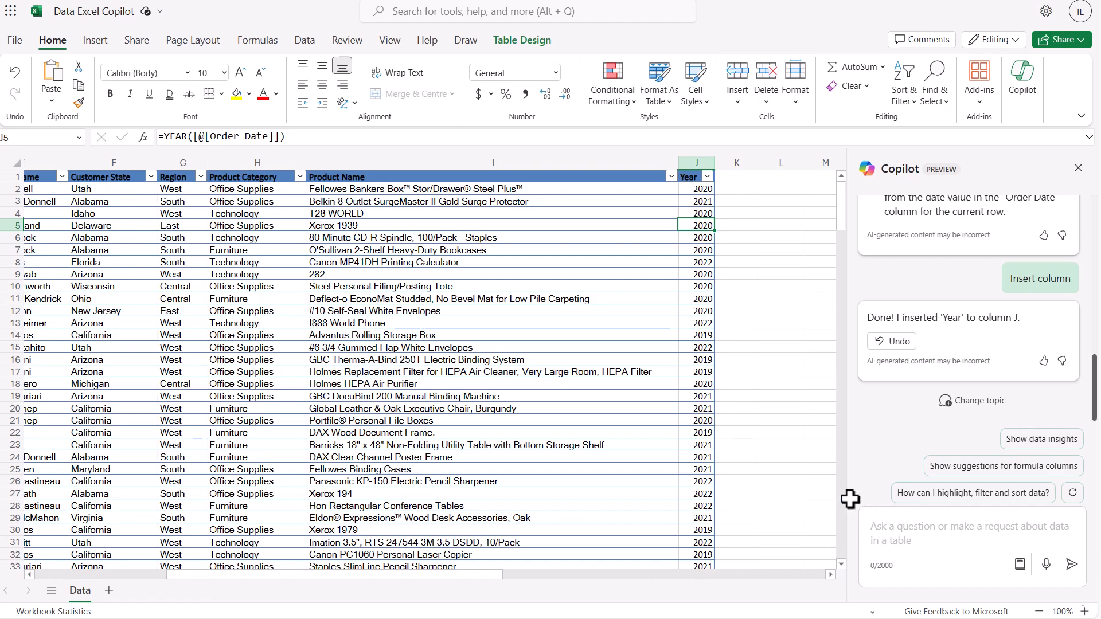
left_click(890, 524)
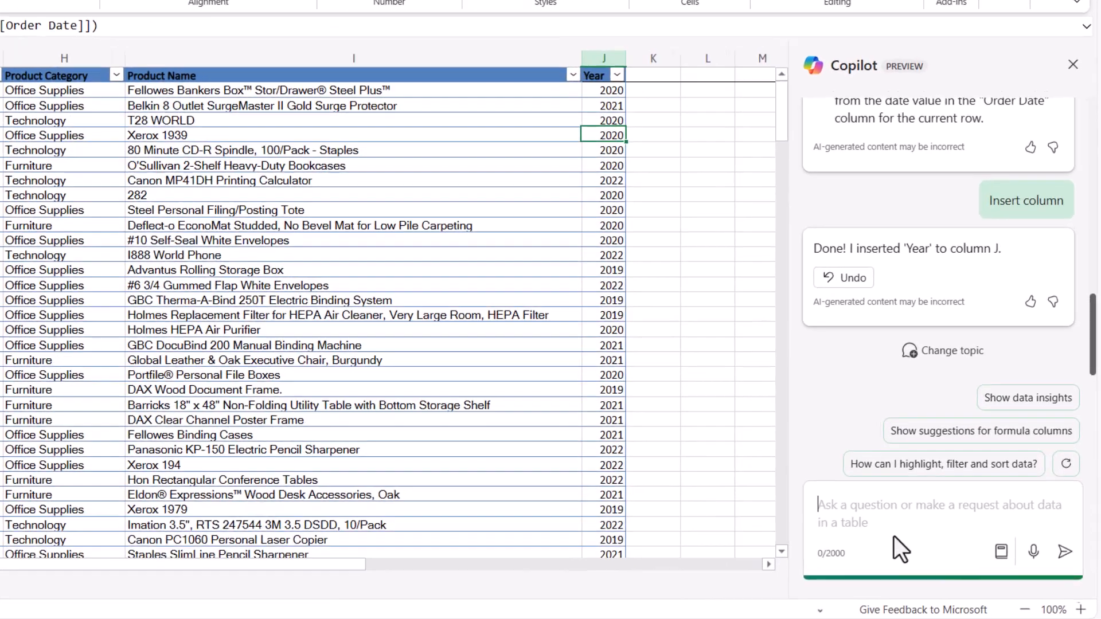
type("C")
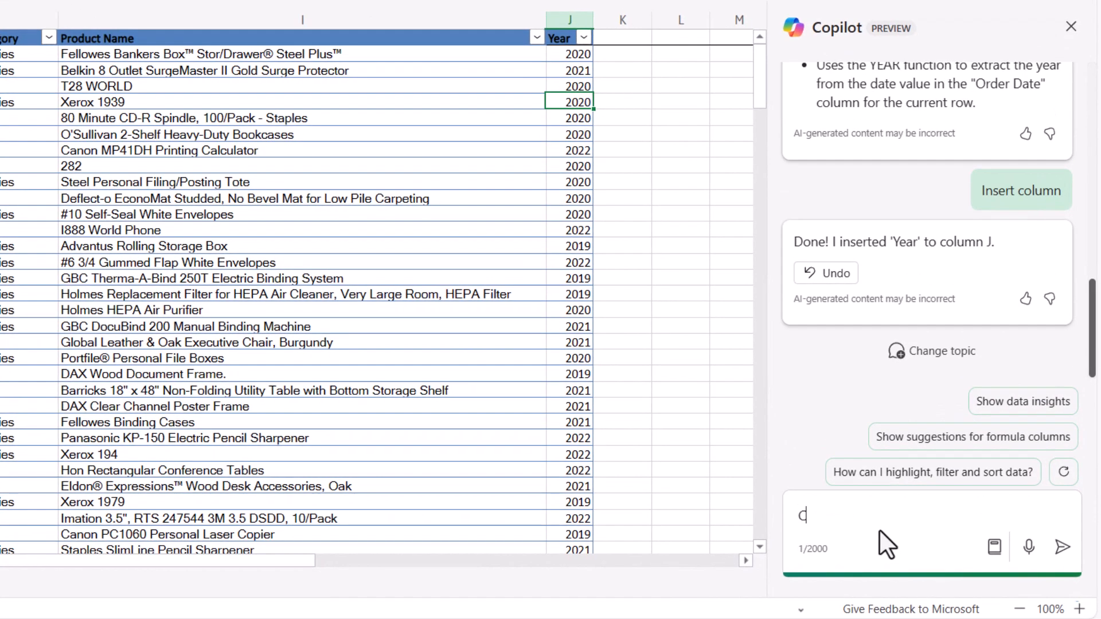
type("reate a field for the ")
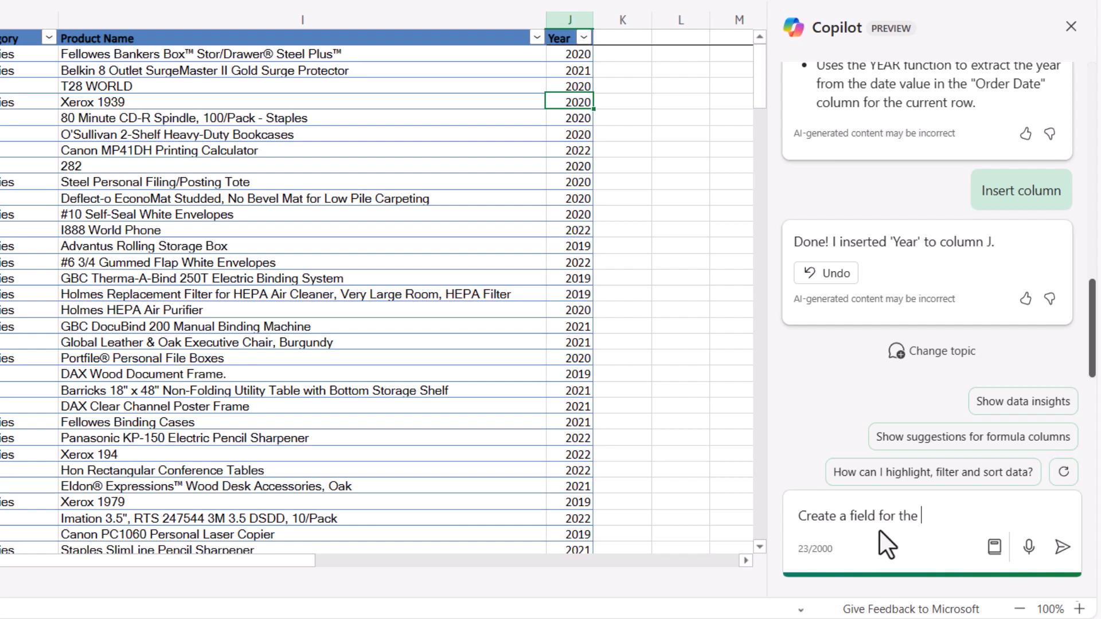
type("month number from the")
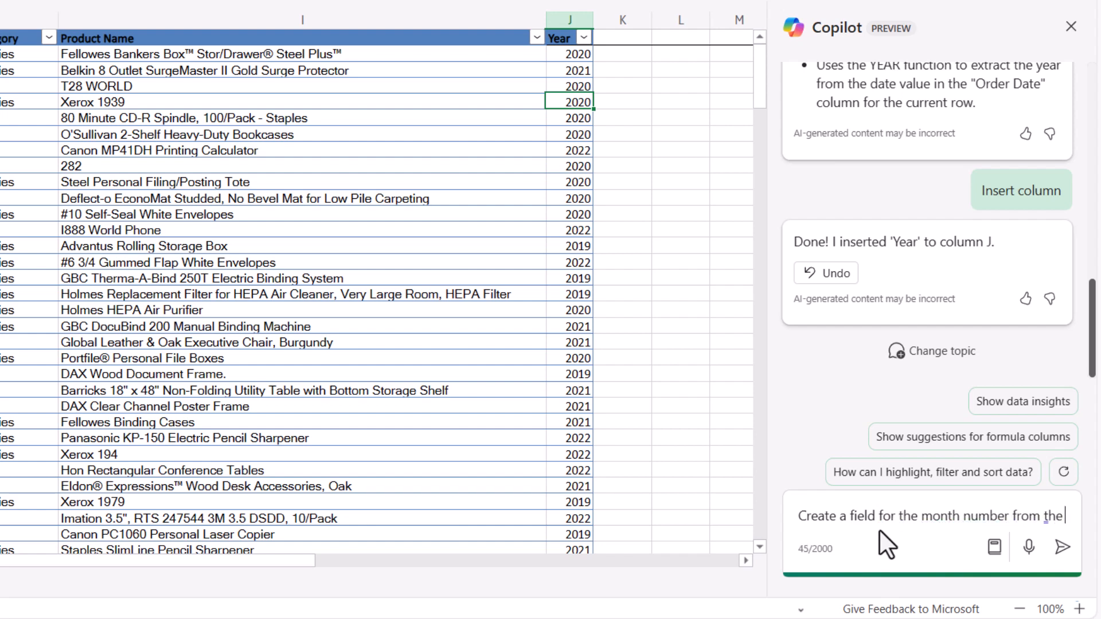
type(" Order Date")
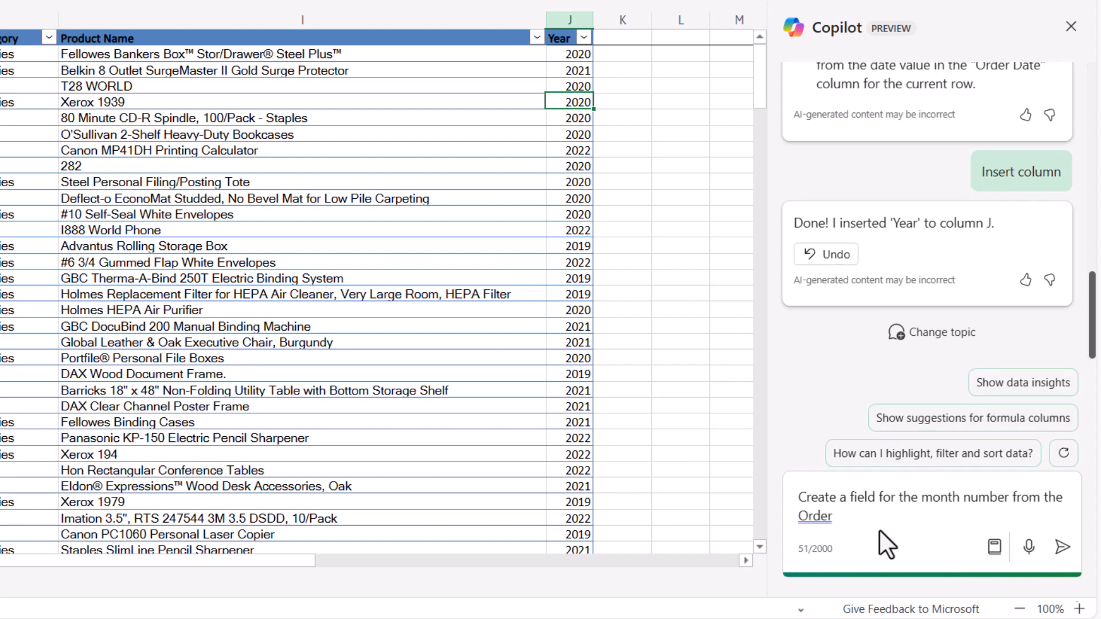
left_click(1062, 547)
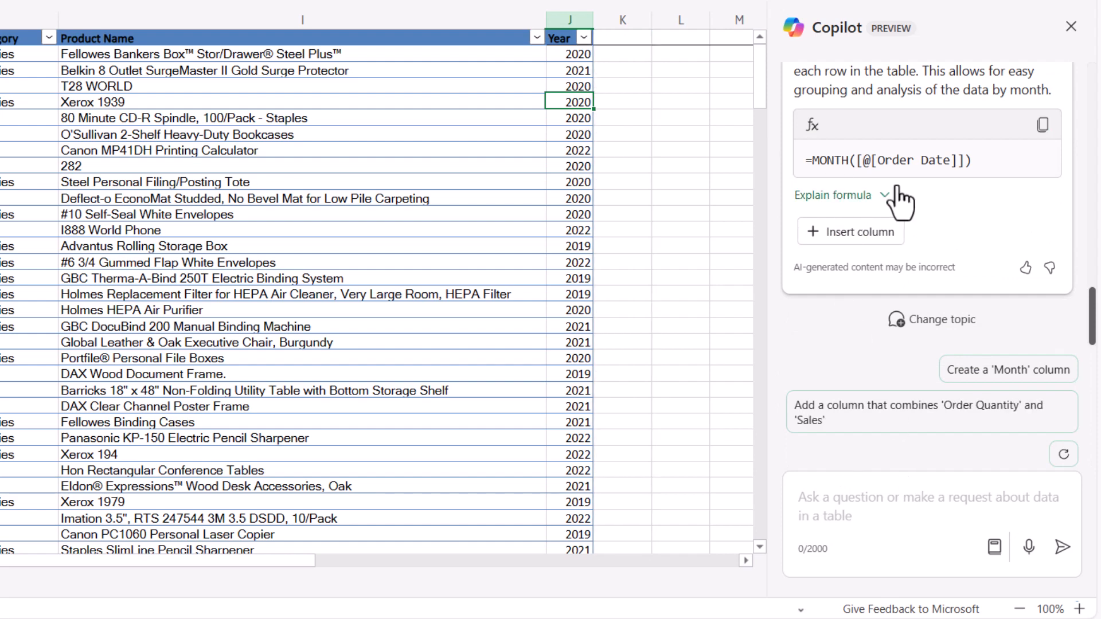
left_click(876, 238)
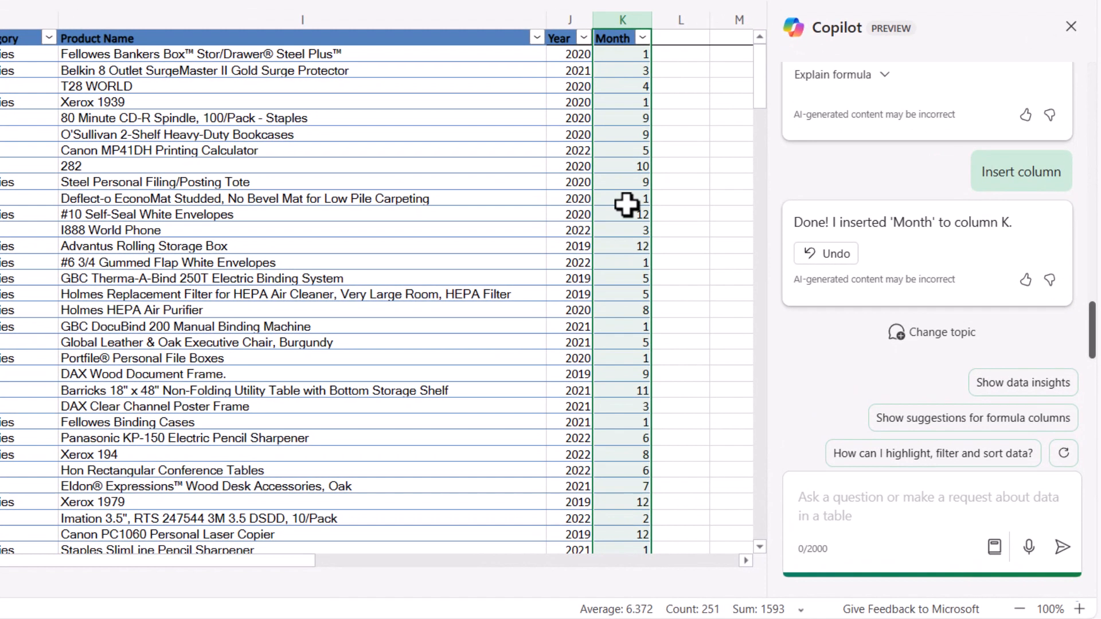
- Ask Copilot to create a field from the Order Date for the Month Name
type("C")
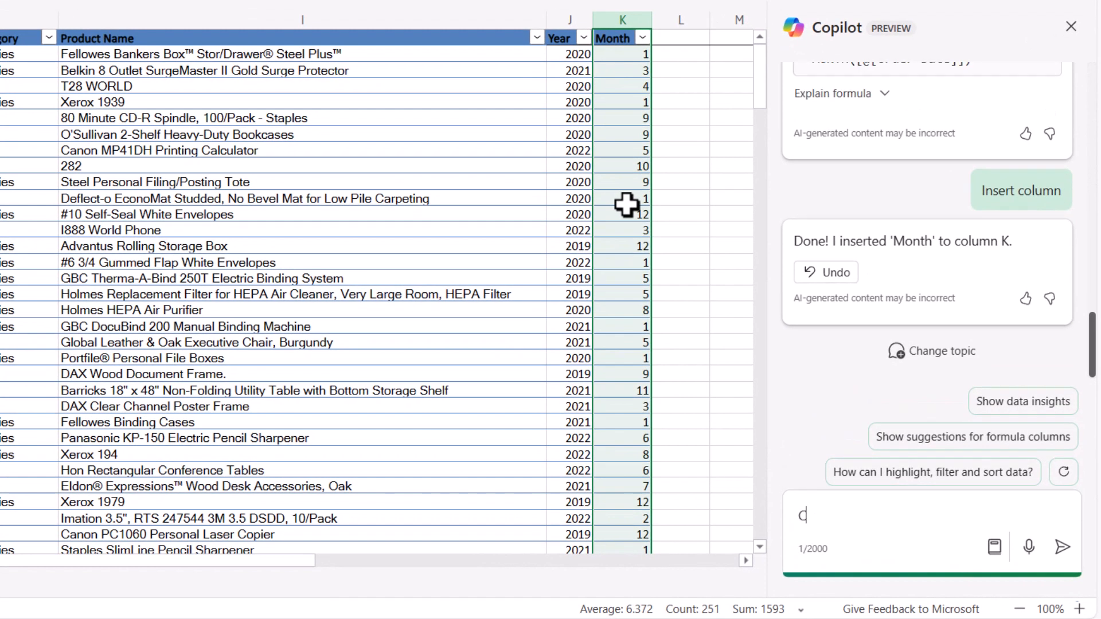
type("reate a field from")
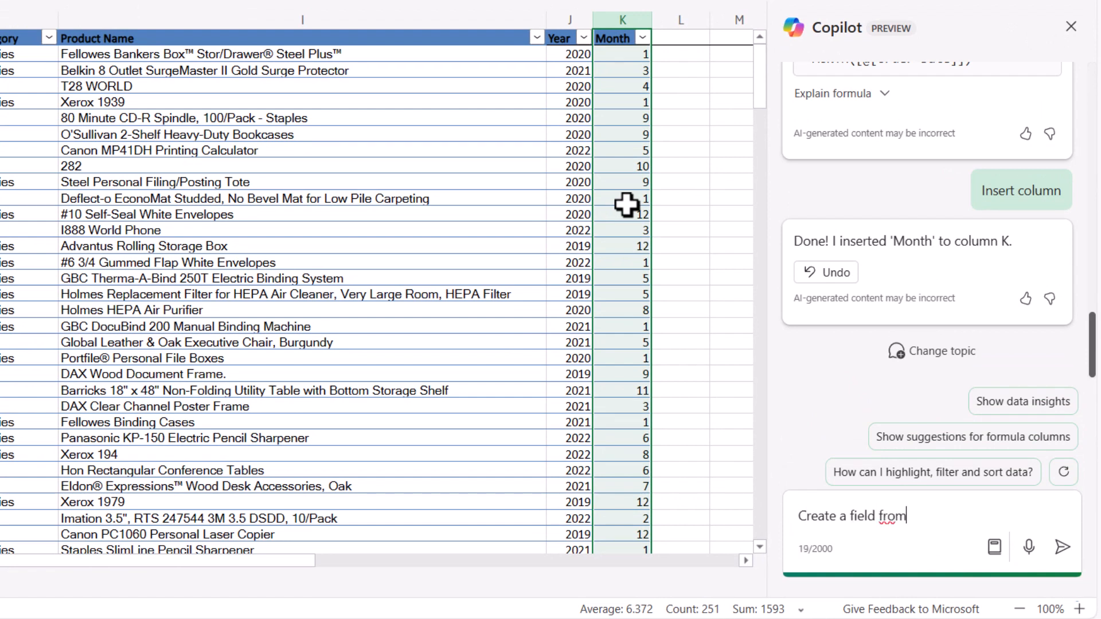
type(" the Order ")
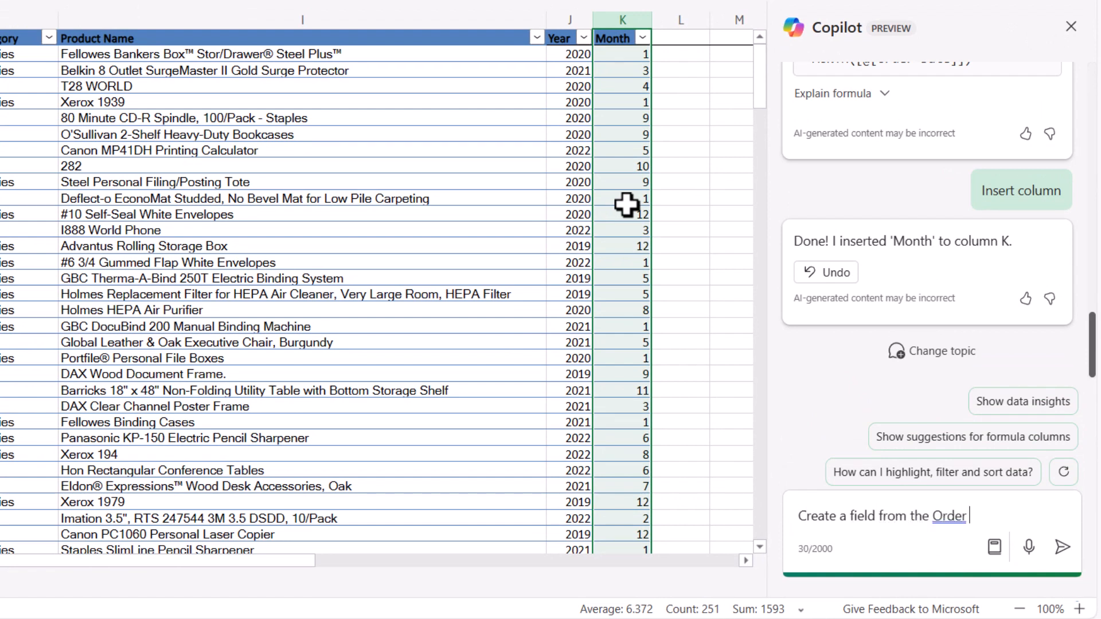
type("Date for the ")
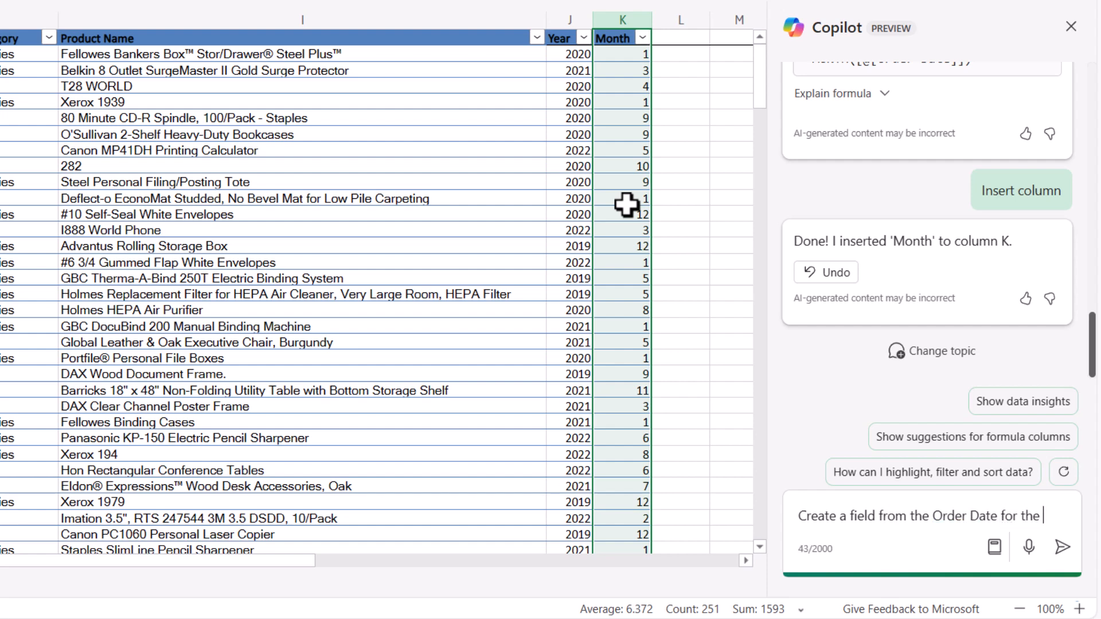
type("Month Name")
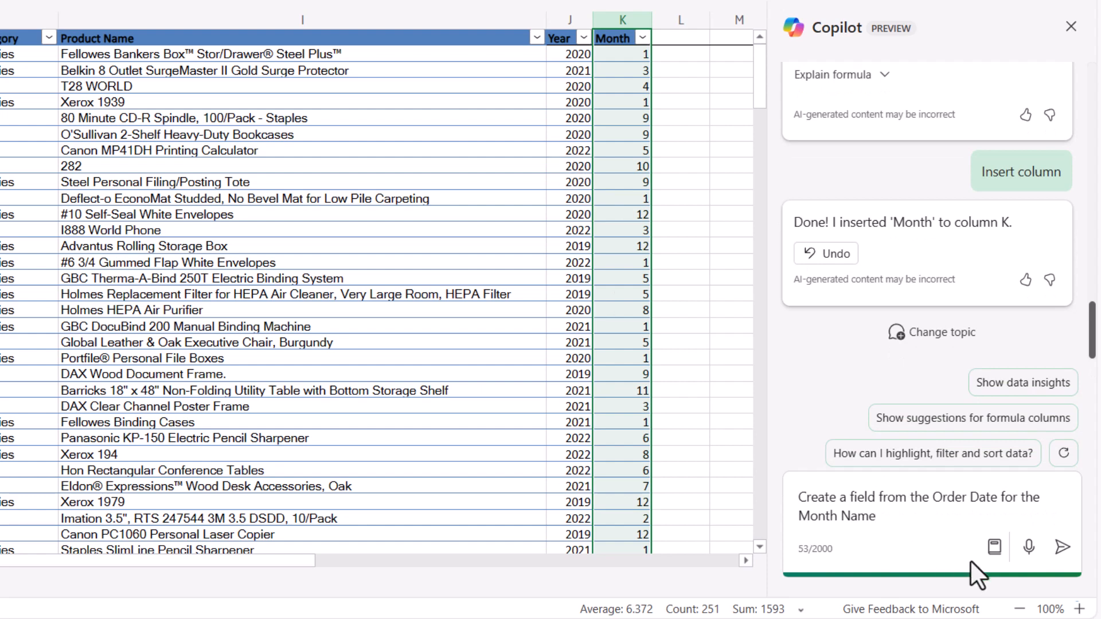
left_click(1061, 549)
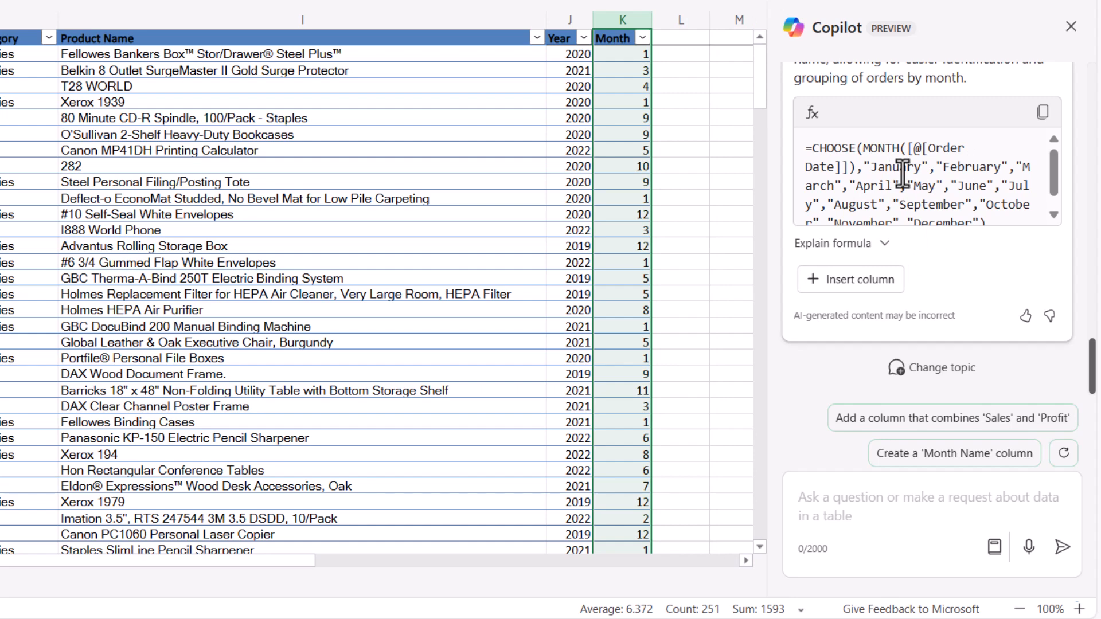
- Review the suggested CHOOSE and MONTH formula and insert it as a new Month Name column
scroll(901, 184, "up", 1)
scroll(900, 184, "down", 1)
left_click_drag(1054, 178, 1058, 204)
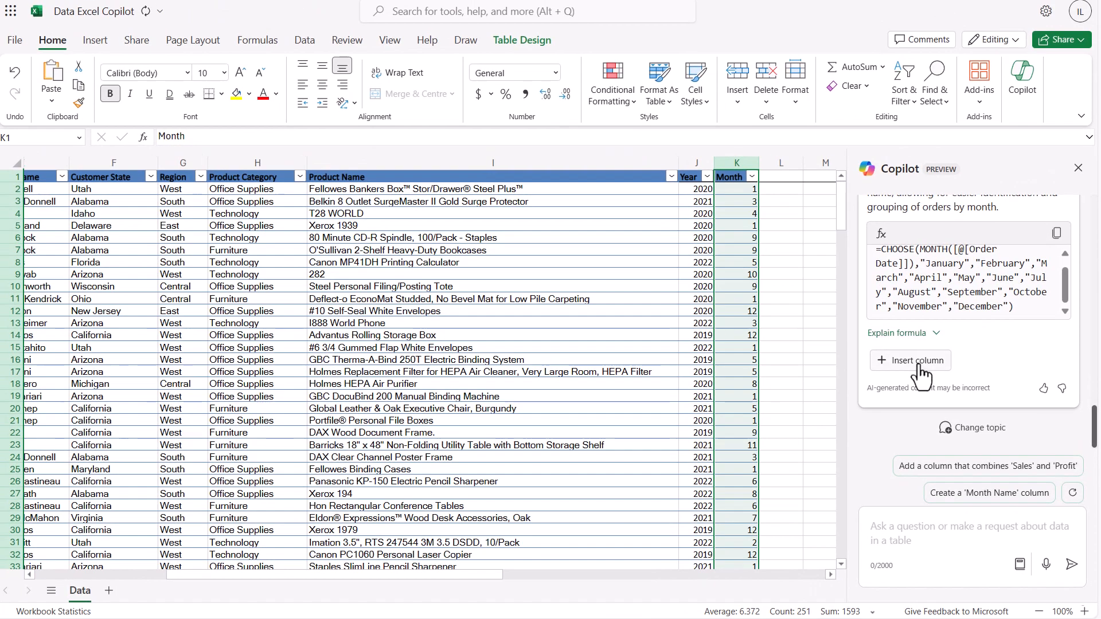
left_click(857, 283)
left_click(915, 365)
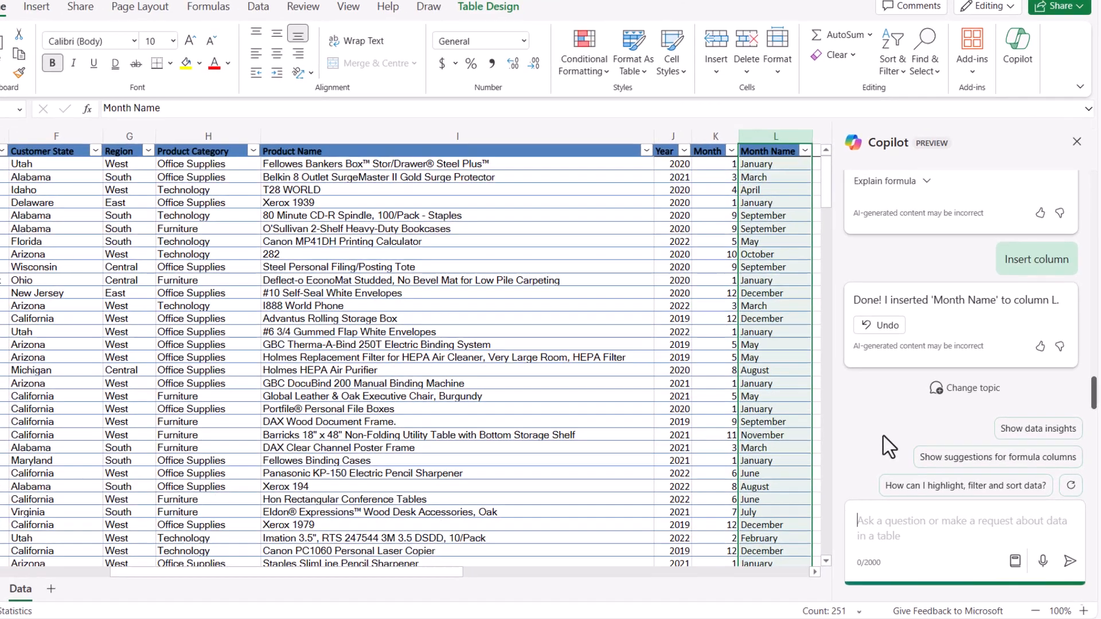
- Ask Copilot to create a field from Order Date for the Weekday Name
type("Create ")
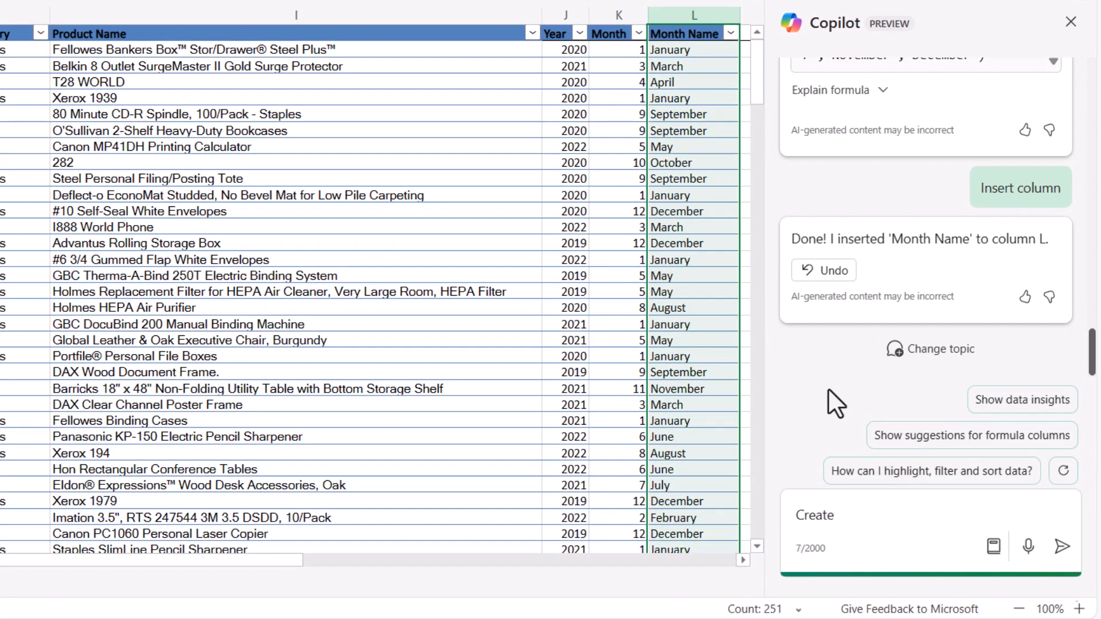
type("the")
key("BackSpace")
key("BackSpace")
key("BackSpace")
type("a field from ")
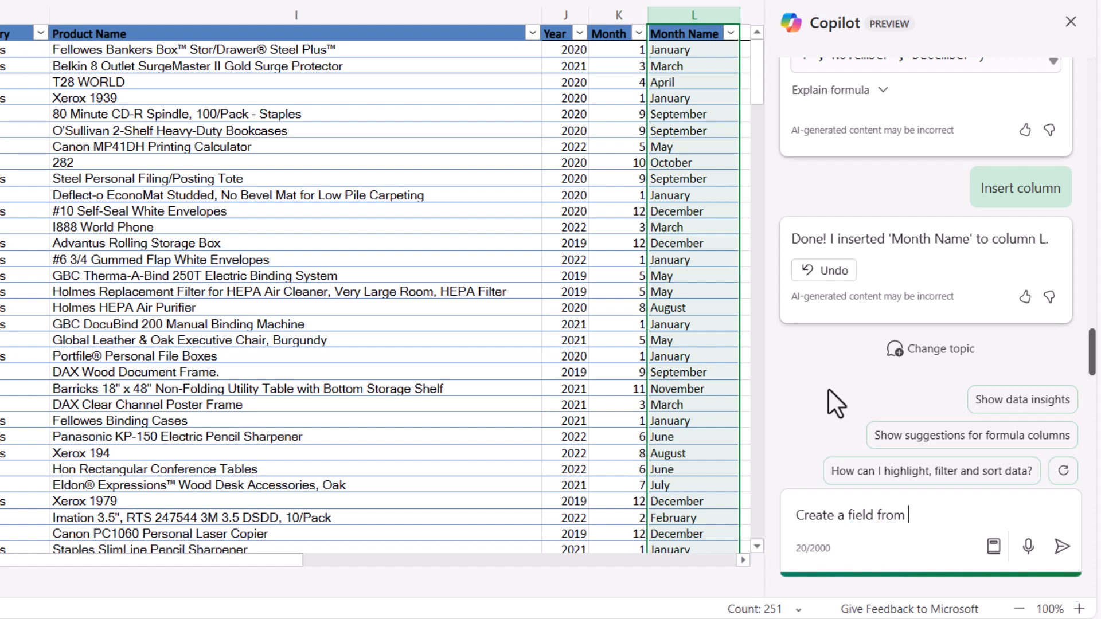
type("Order Date for the W")
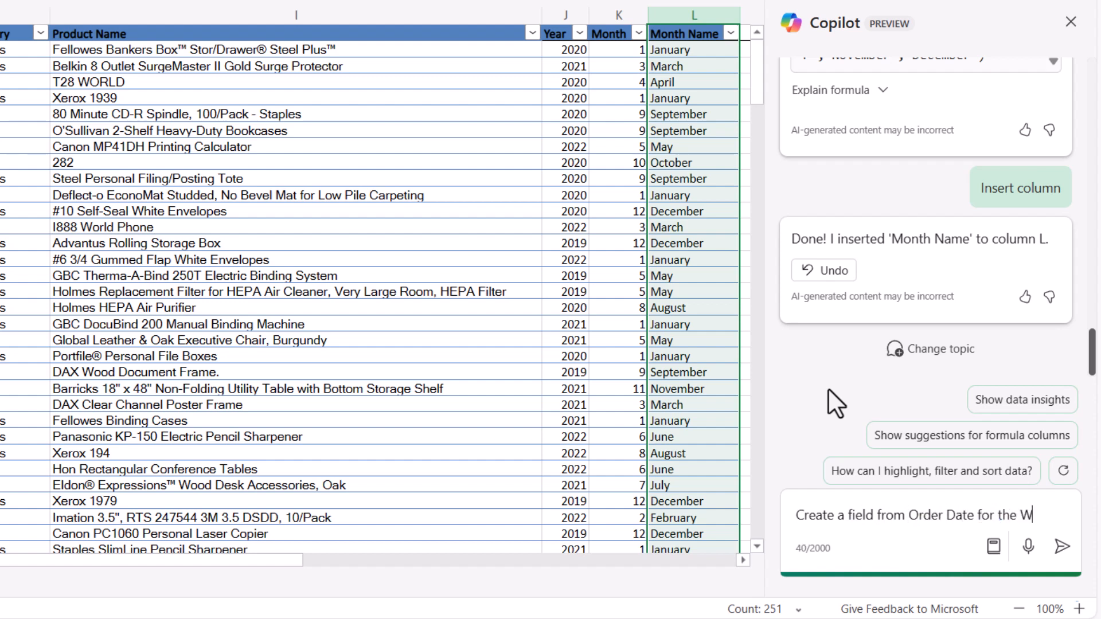
type("eekday Name")
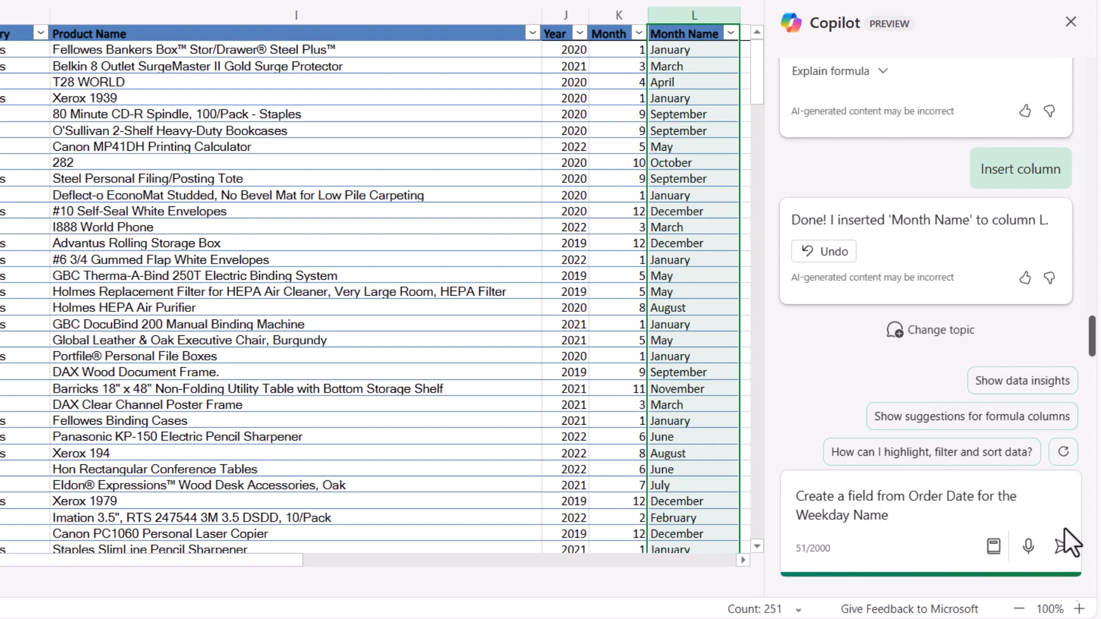
left_click(1063, 548)
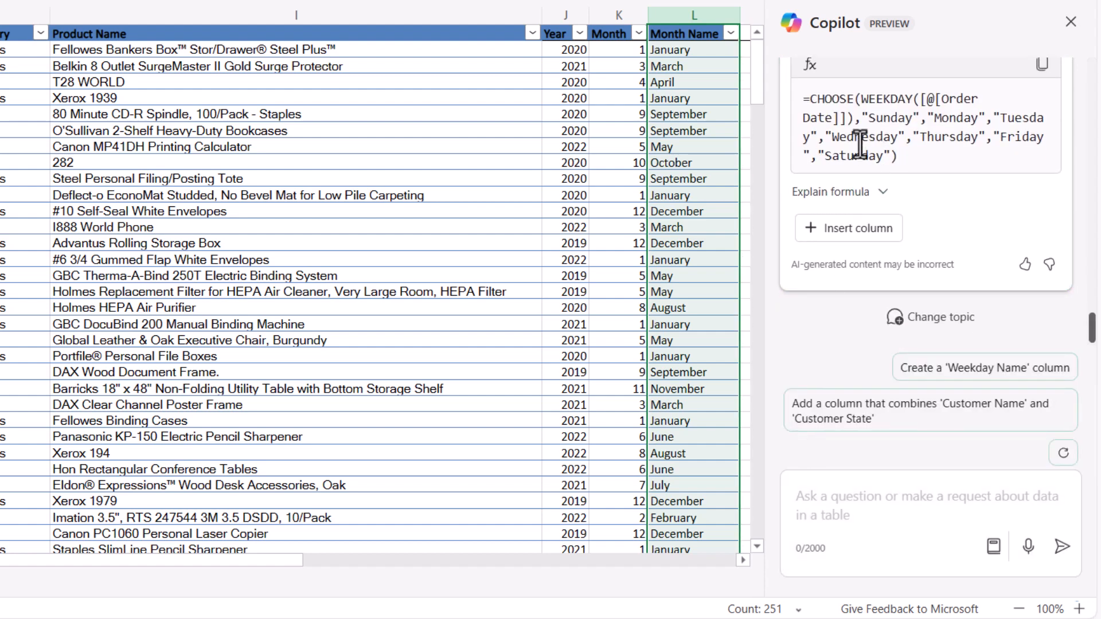
- Insert Copilot's suggested CHOOSE and WEEKDAY formula as a new Weekday Name column in the table
left_click(743, 562)
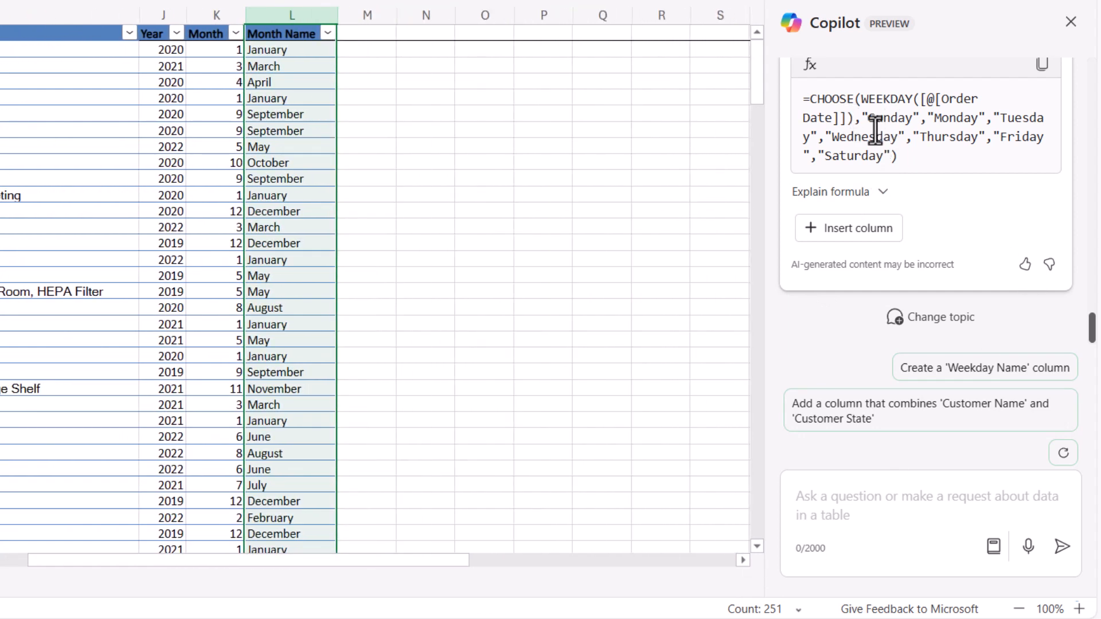
left_click(849, 231)
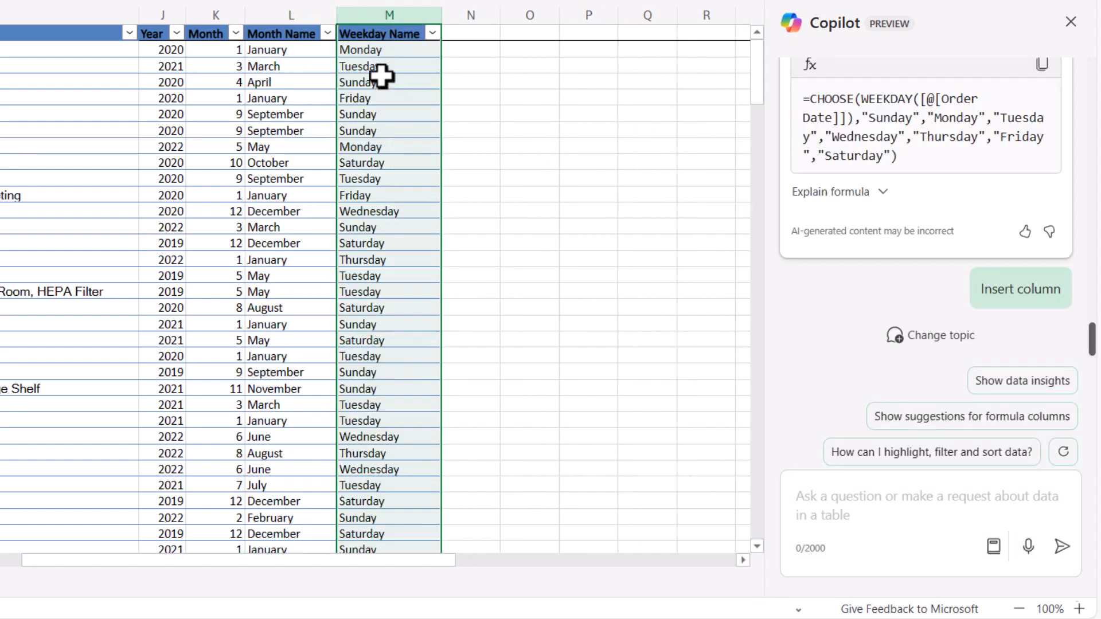
left_click(380, 64)
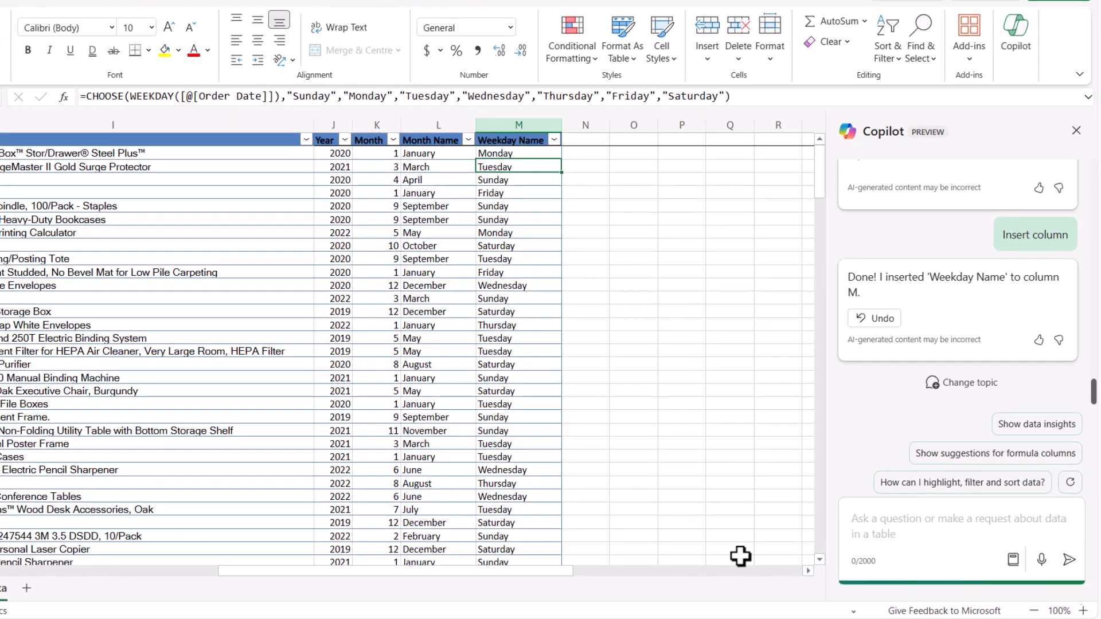
- Ask Copilot: What is the total sales by weekday name for the year 2020
type("Wha")
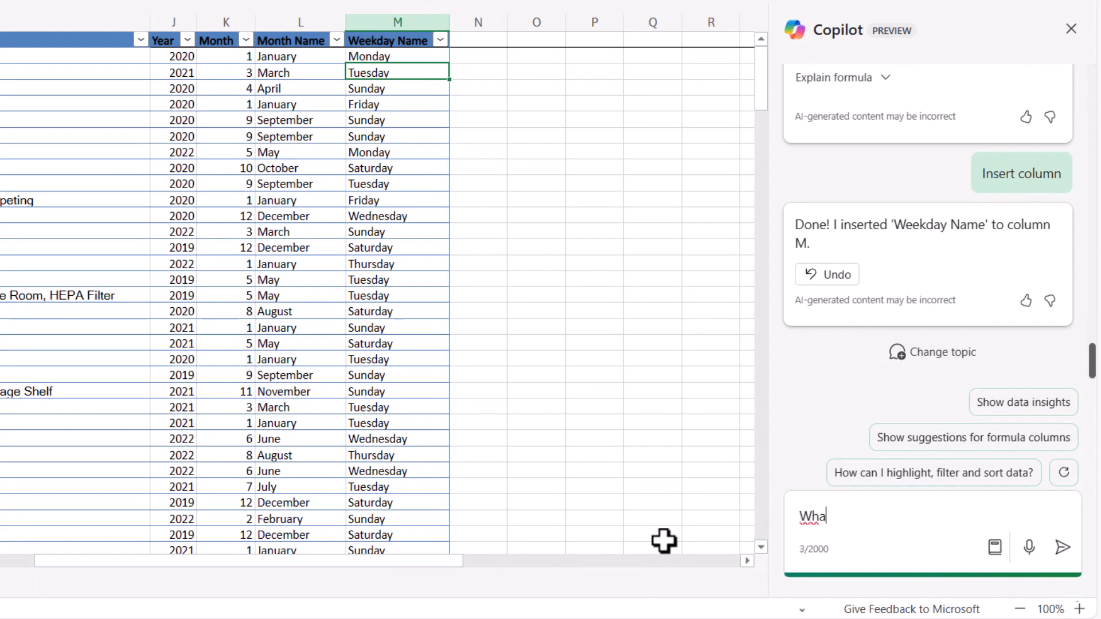
type("t is the ti")
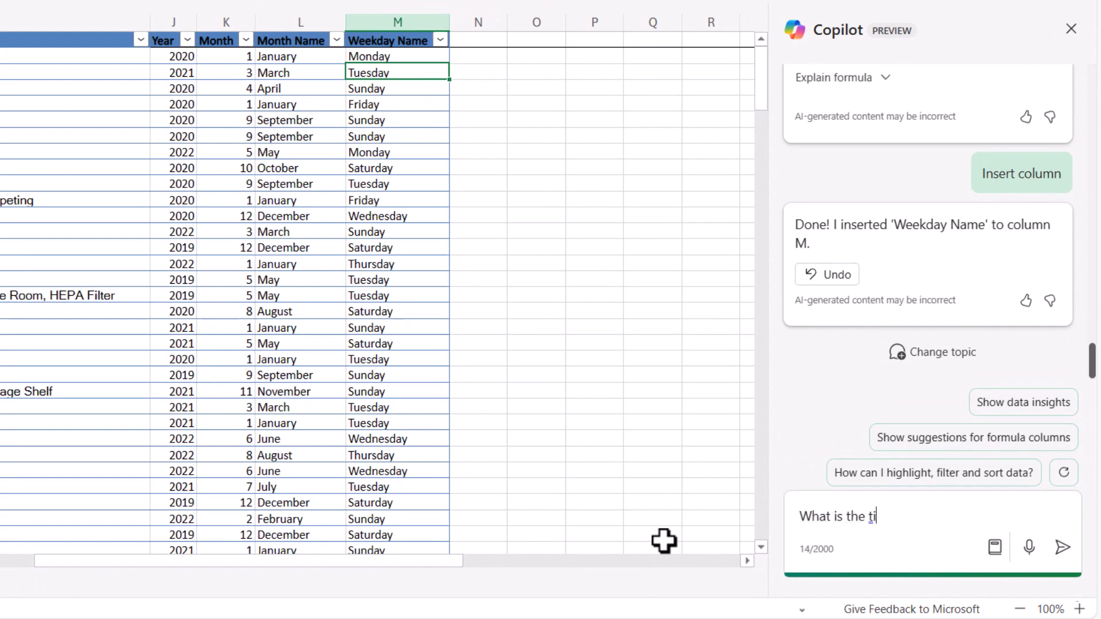
type("otal salesby w")
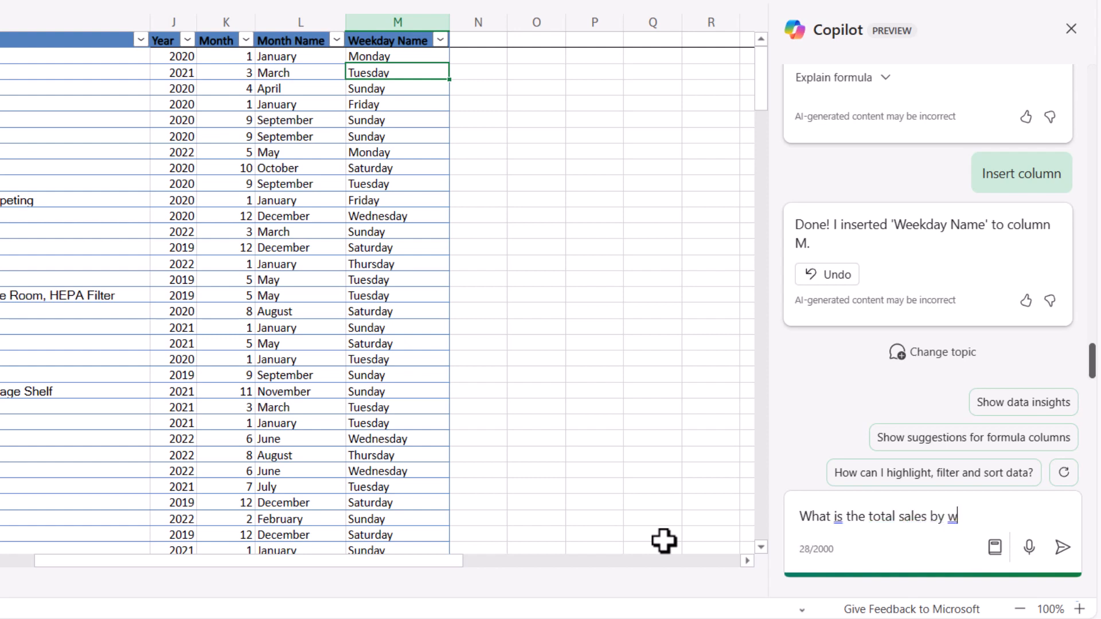
type("eekday name ")
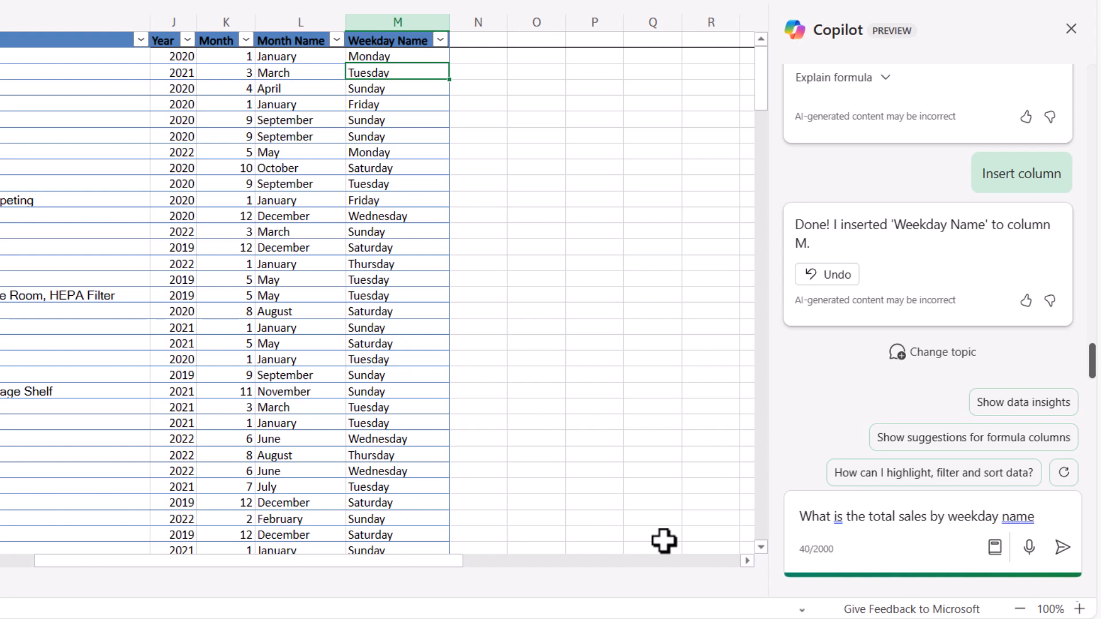
type("for the ye")
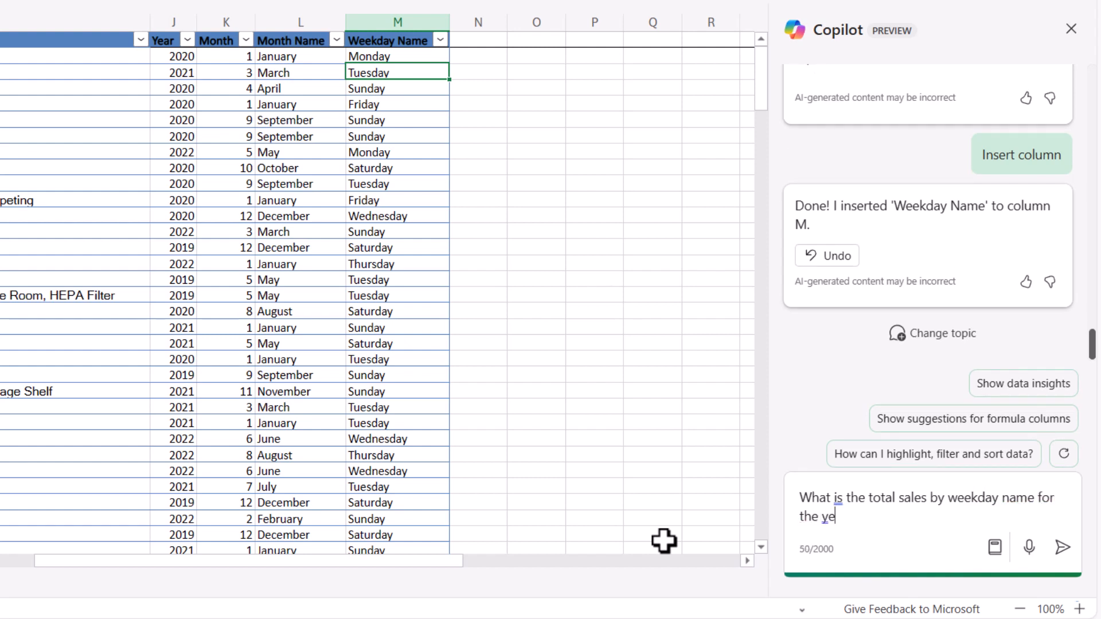
type("ar 2020")
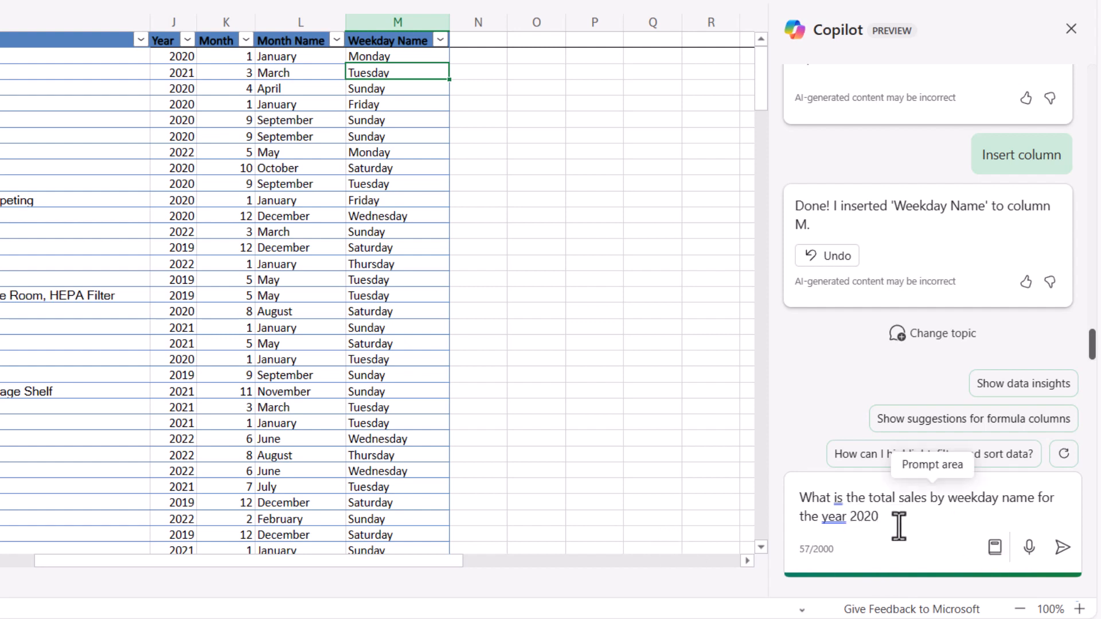
left_click(1062, 548)
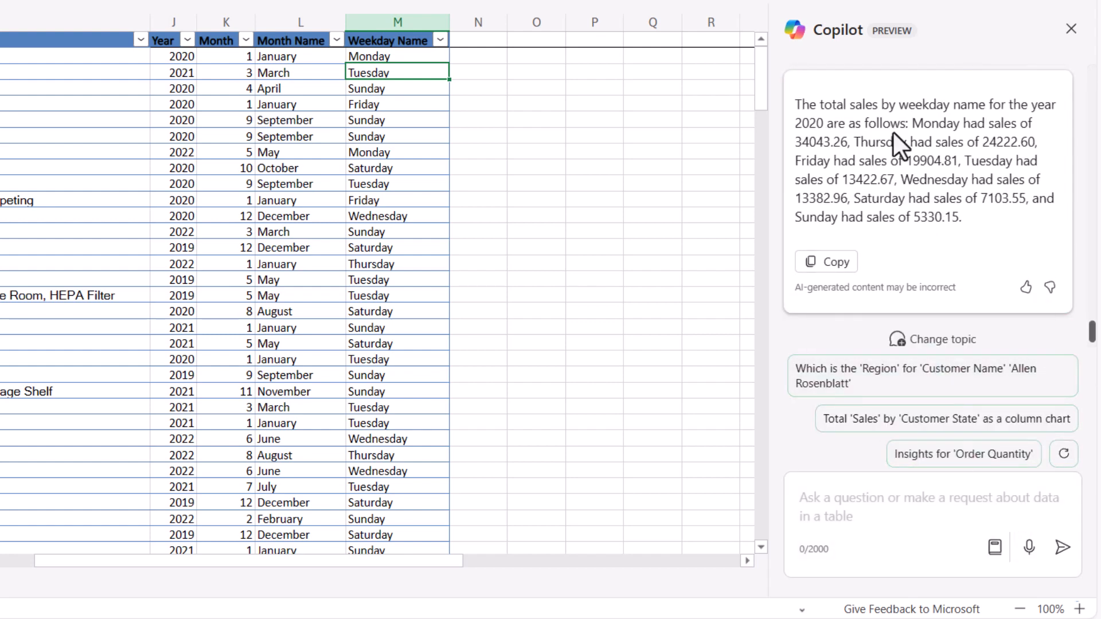
- Add Copilot's 2020 sales-by-weekday-name pivot table and chart to a new sheet, inspecting its fields before returning to the Data sheet
scroll(922, 228, "up", 1)
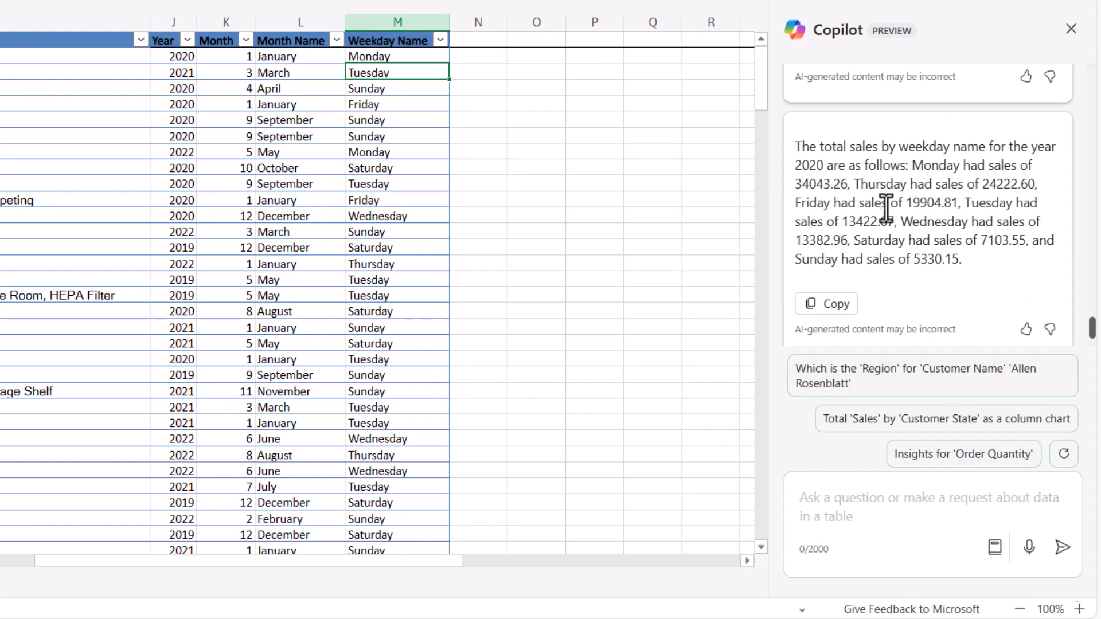
scroll(912, 202, "up", 1)
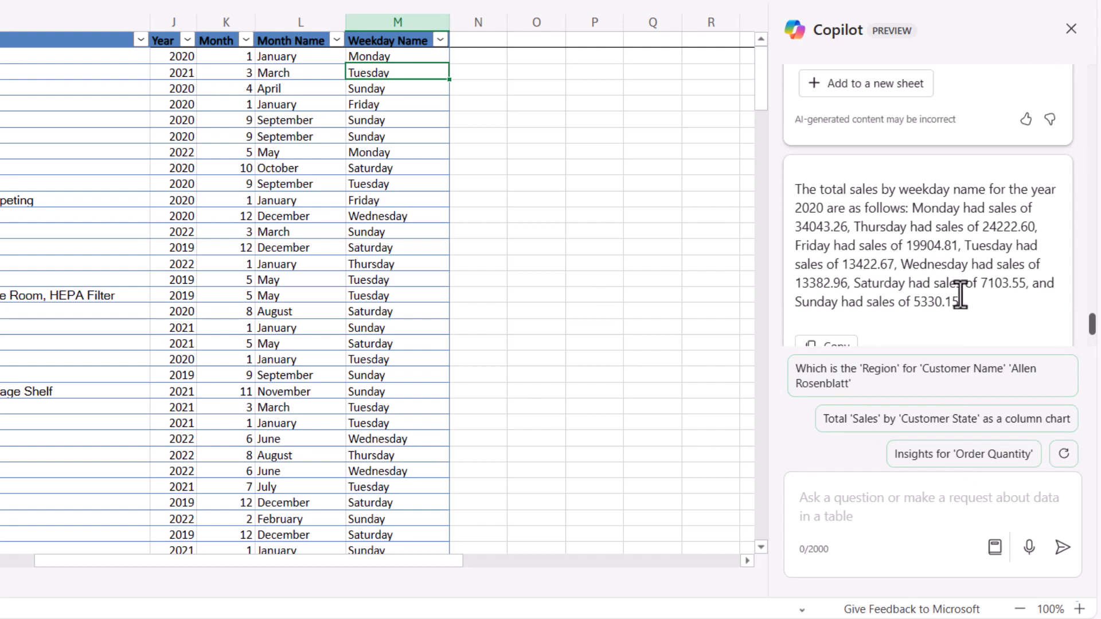
scroll(961, 295, "up", 5)
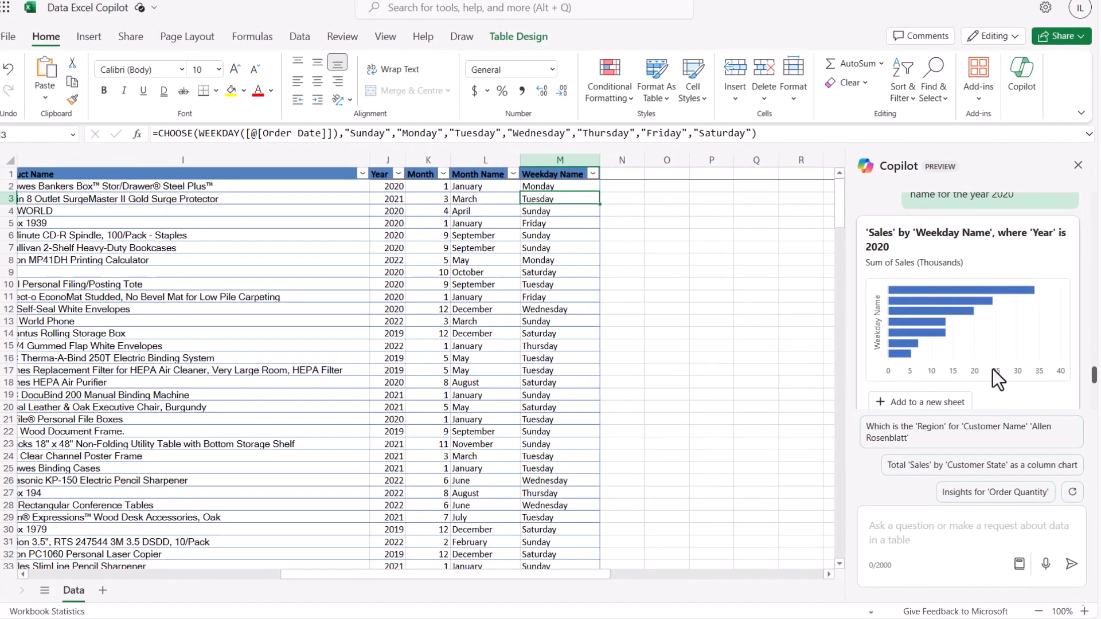
left_click(937, 403)
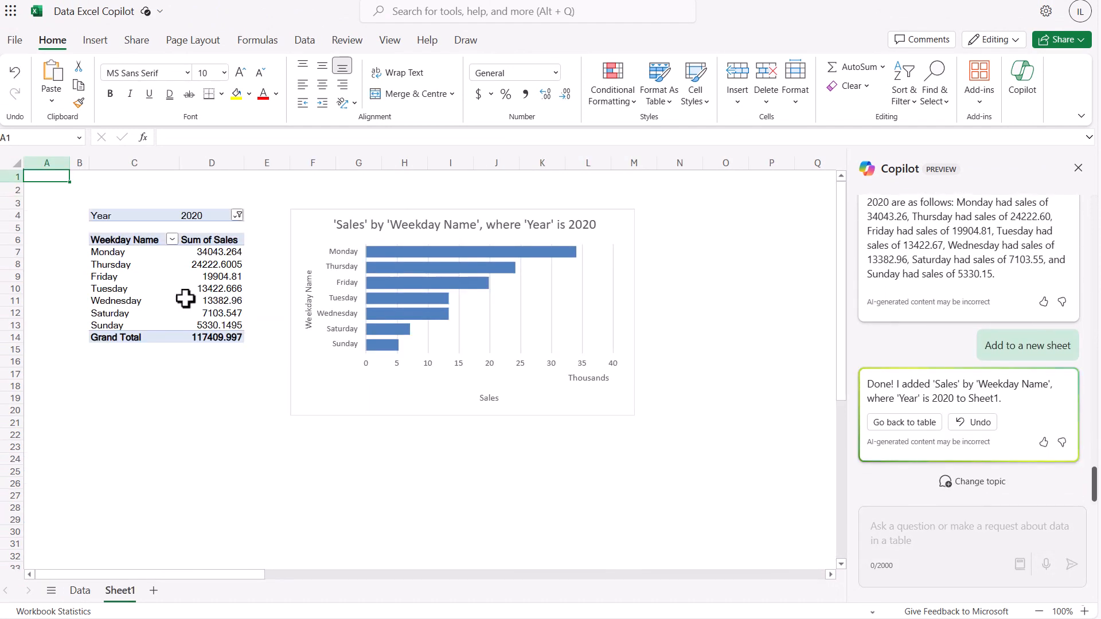
left_click(218, 264)
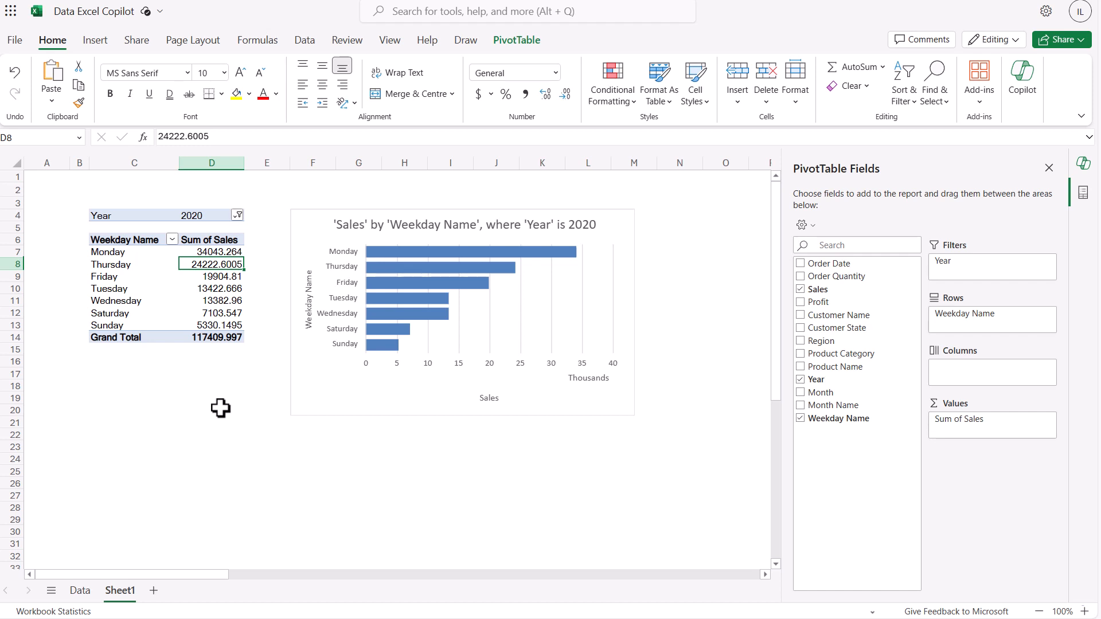
left_click(80, 591)
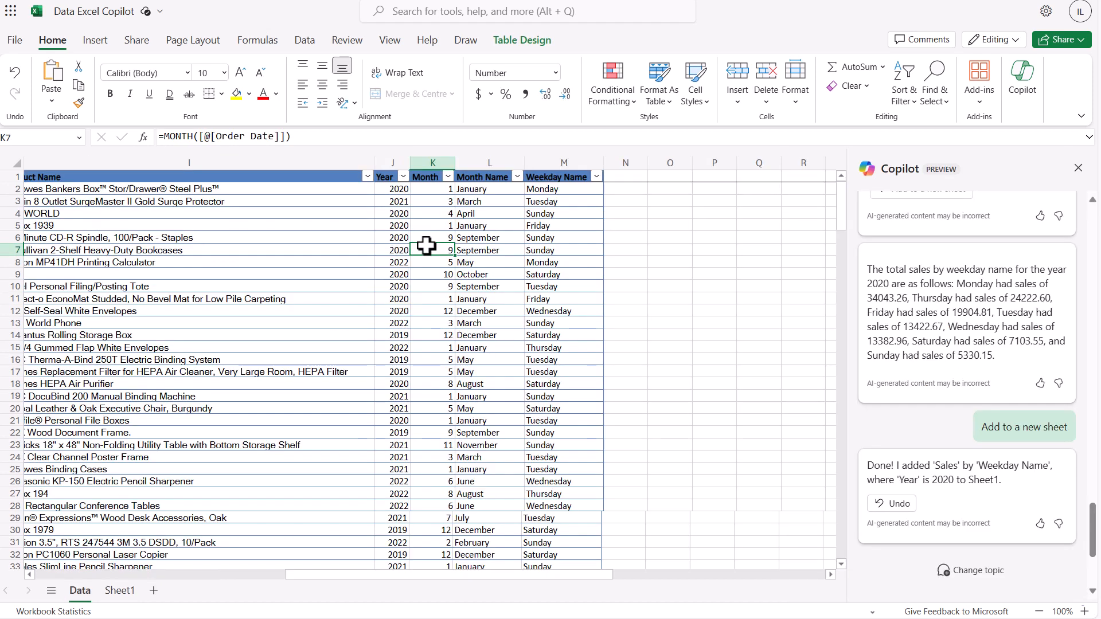